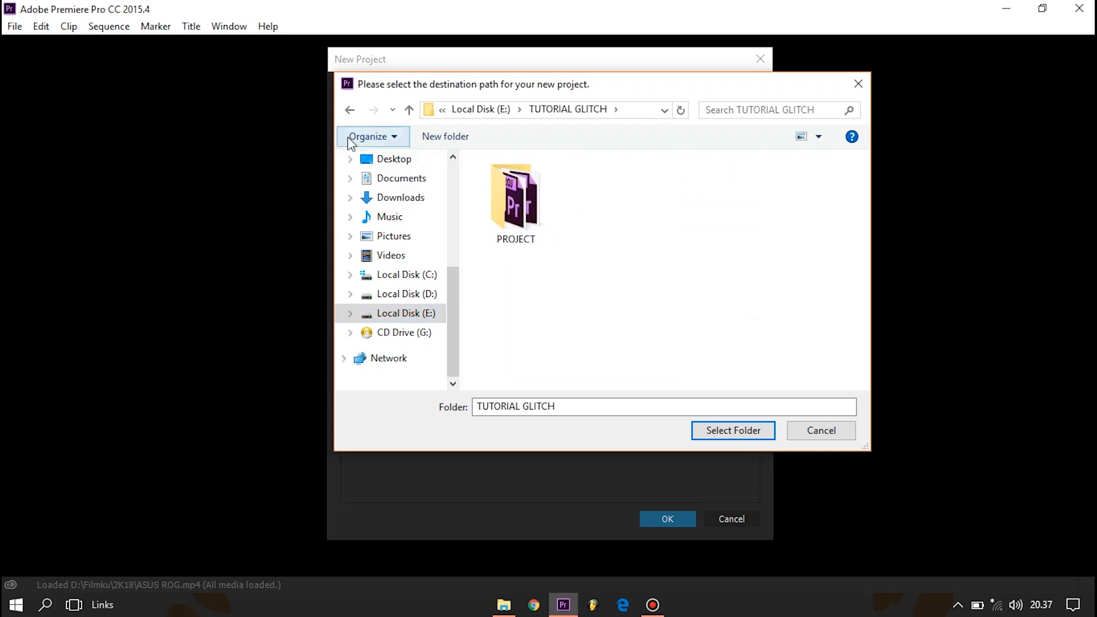
- Set the new project's location to E:\TUTORIAL GLITCH\PROJECT and create the project with its default name
{"action": "double_click", "coordinate": [514, 196]}
{"action": "left_click", "coordinate": [732, 430]}
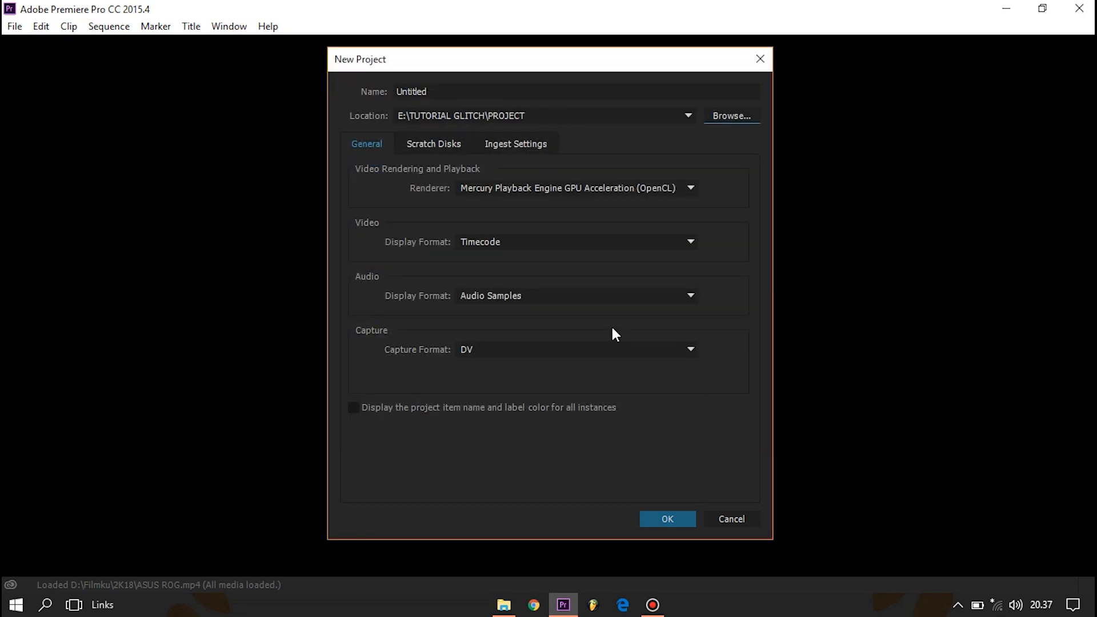
{"action": "left_click", "coordinate": [683, 520]}
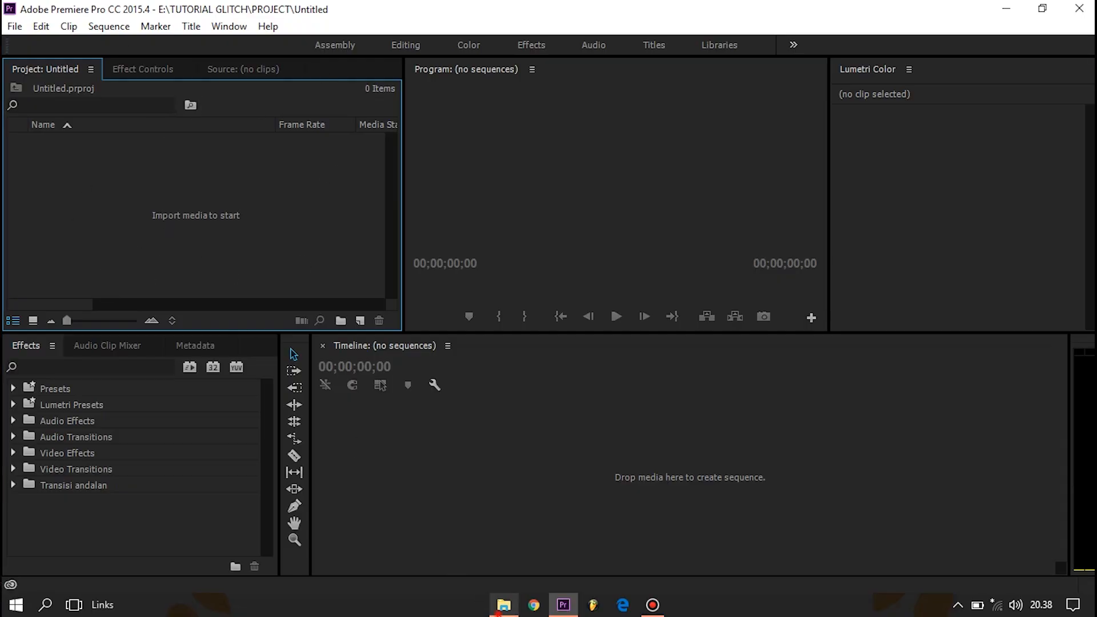
- From Local Disk (E:) in File Explorer, import the FoodVloger BTS, Greatness takes time and Nyimak Intro videos into the Premiere Pro project
{"action": "left_click", "coordinate": [503, 605]}
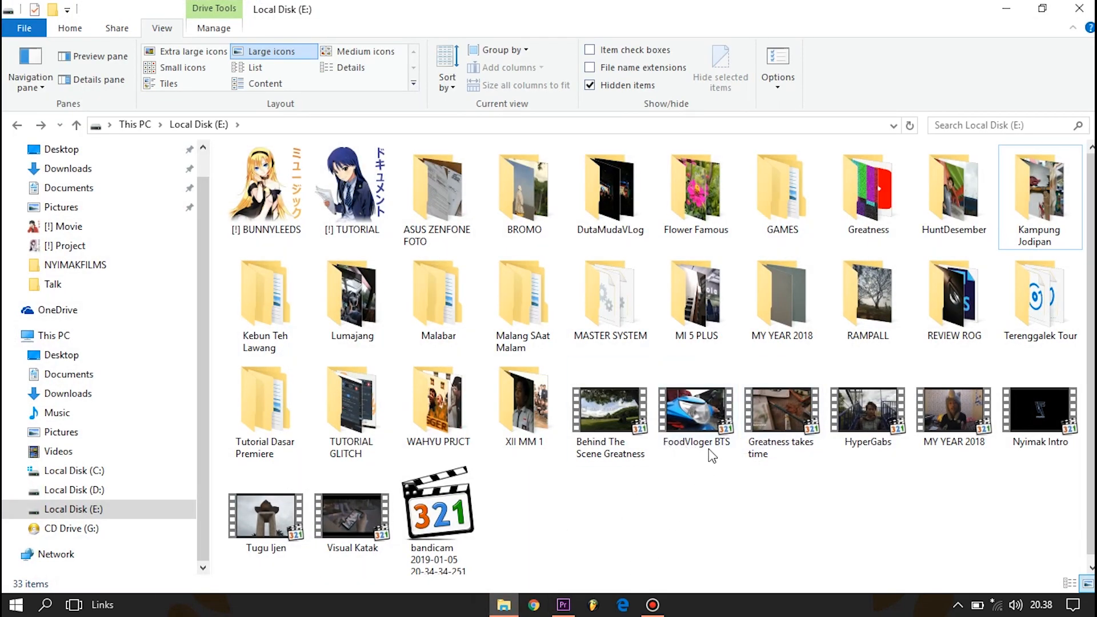
{"action": "left_click", "coordinate": [701, 406]}
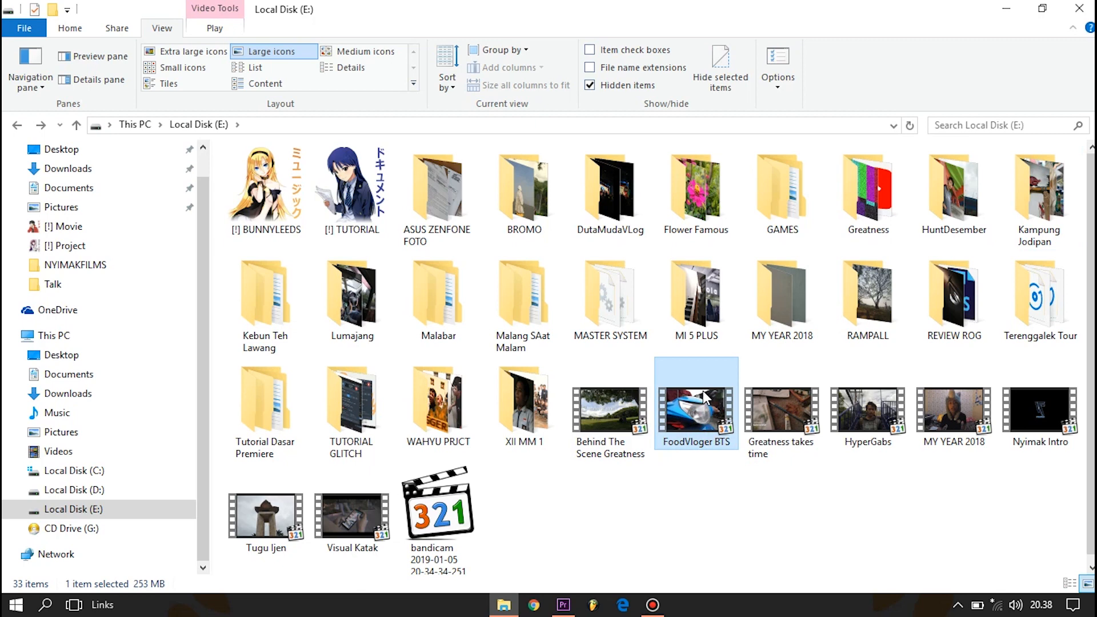
{"action": "left_click", "coordinate": [780, 420], "text": "ctrl"}
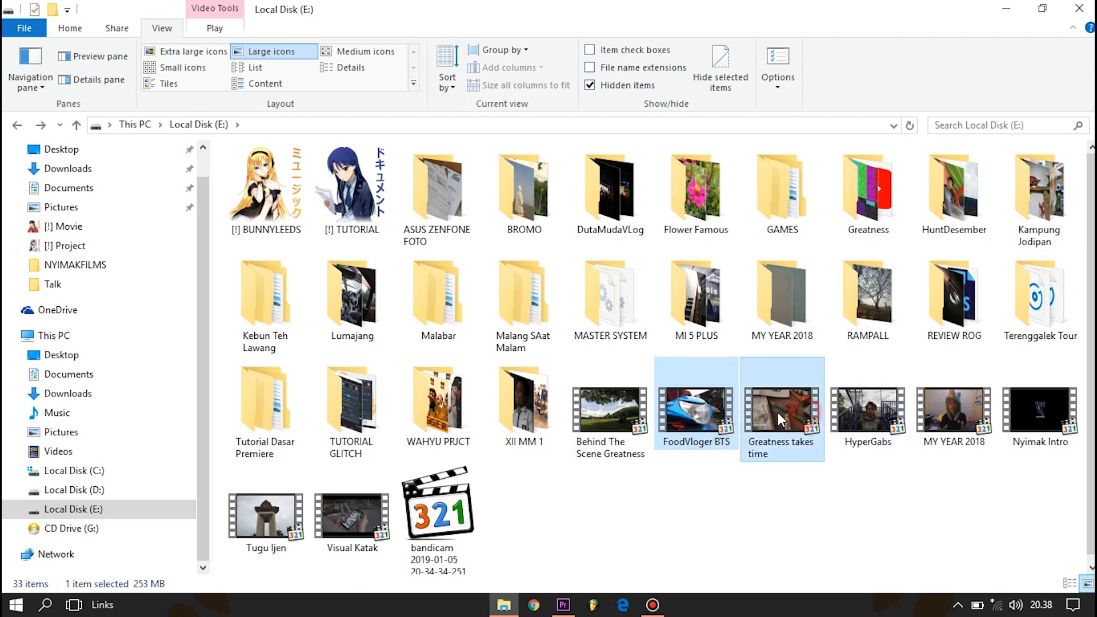
{"action": "left_click_drag", "start_coordinate": [703, 505], "coordinate": [255, 272]}
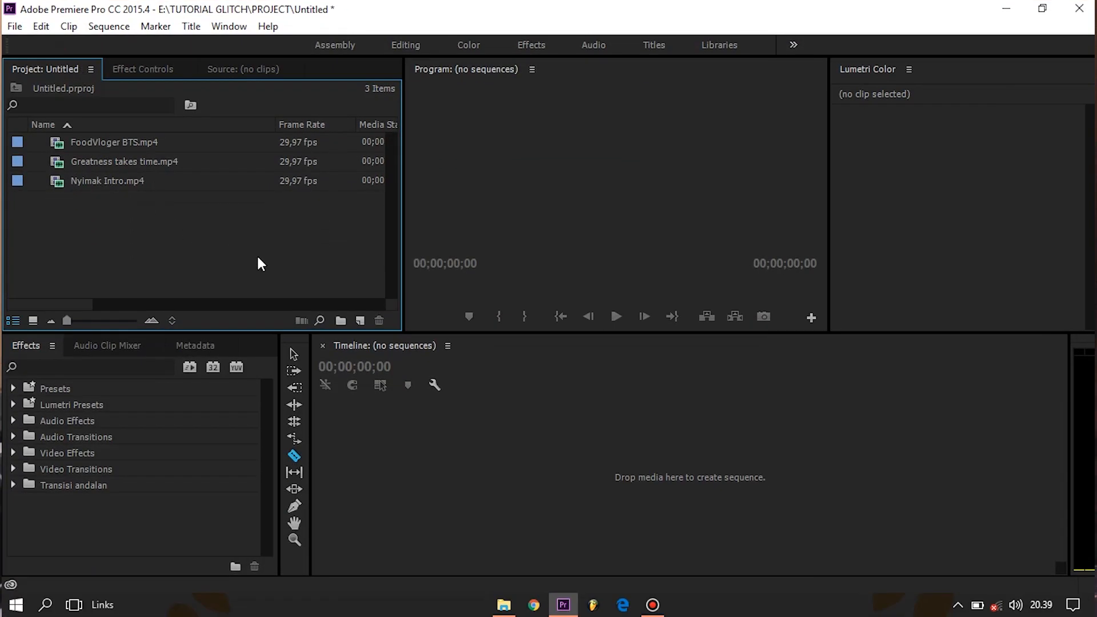
- Create a sequence named Custom from the DEFAULT PATEN custom preset
{"action": "left_click", "coordinate": [360, 320]}
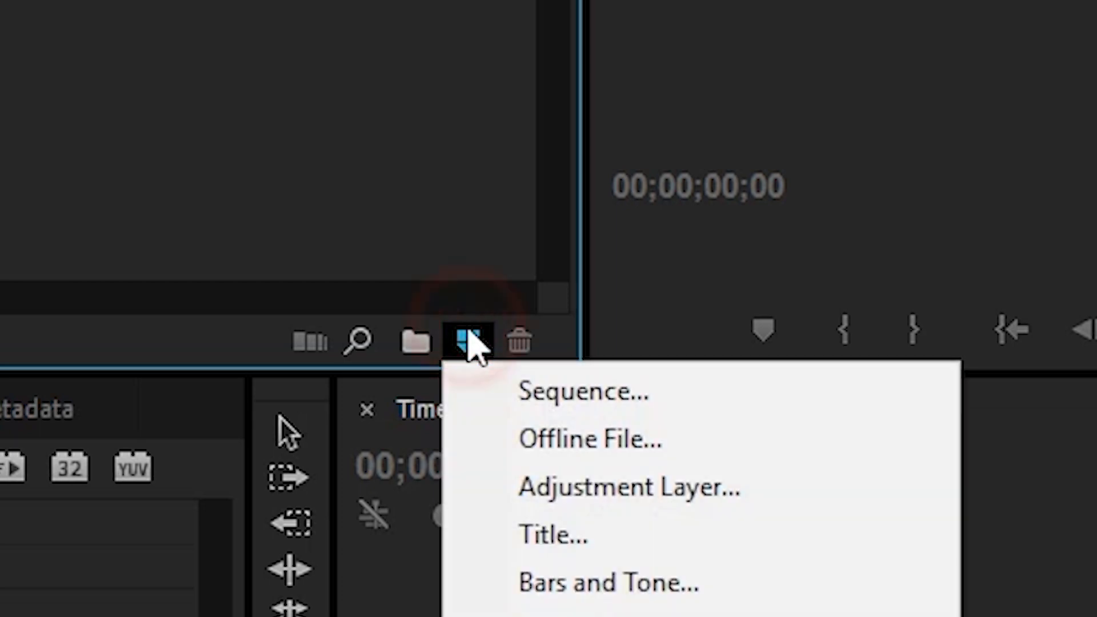
{"action": "left_click", "coordinate": [497, 399]}
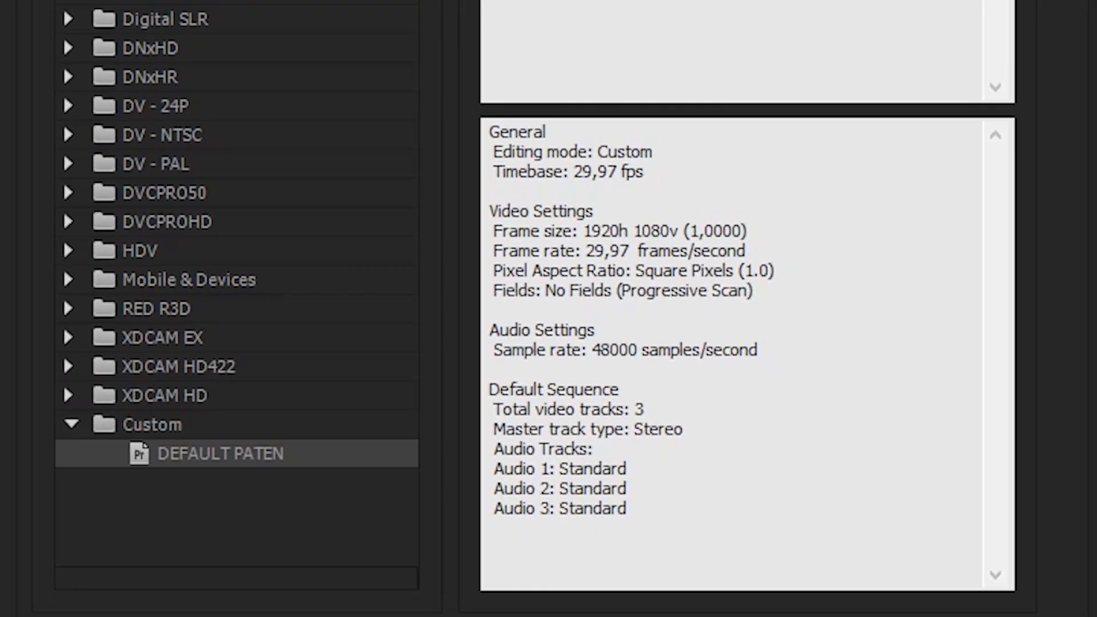
{"action": "left_click", "coordinate": [345, 8]}
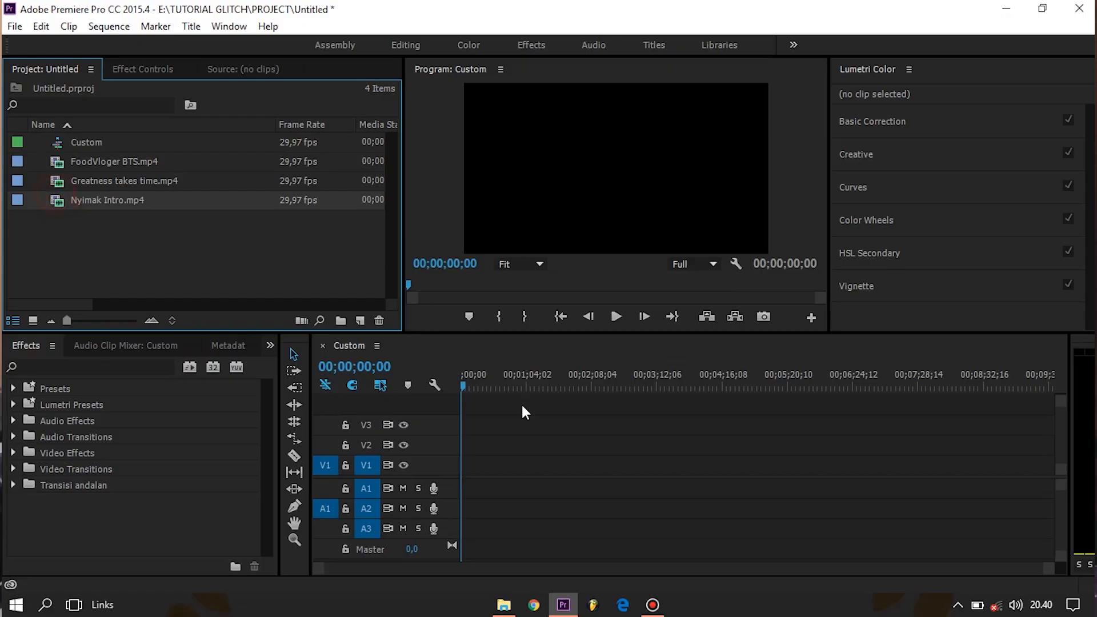
- Place Nyimak Intro.mp4, Greatness takes time.mp4 and FoodVloger BTS.mp4 one after another on track V1 from the sequence start
{"action": "left_click_drag", "start_coordinate": [522, 412], "coordinate": [464, 466]}
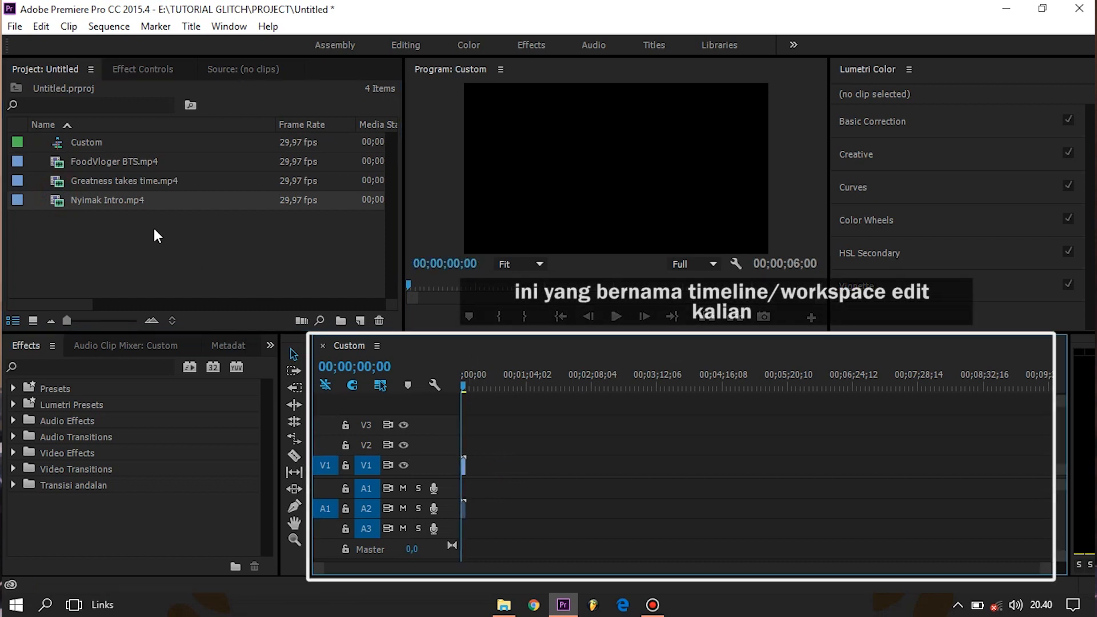
{"action": "left_click", "coordinate": [61, 164]}
{"action": "left_click_drag", "start_coordinate": [61, 165], "coordinate": [688, 466]}
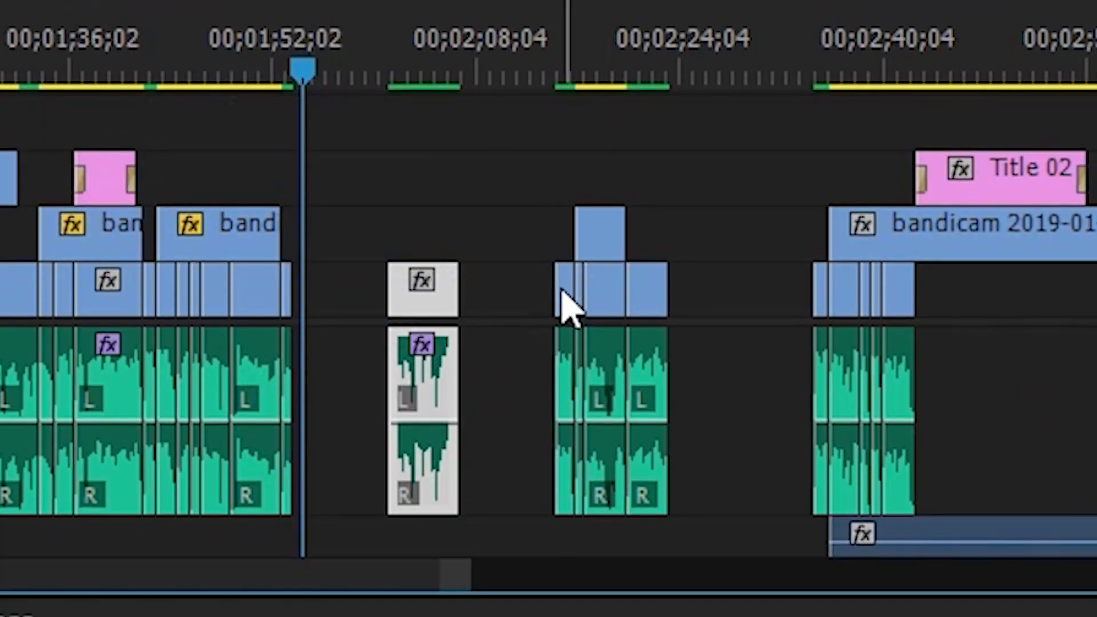
- Try moving the isolated clip near 00;02;04 between tracks and along the timeline
{"action": "left_click_drag", "start_coordinate": [565, 523], "coordinate": [480, 538]}
{"action": "left_click", "coordinate": [421, 517]}
{"action": "left_click_drag", "start_coordinate": [423, 309], "coordinate": [421, 222]}
{"action": "left_click_drag", "start_coordinate": [421, 368], "coordinate": [425, 532]}
{"action": "left_click_drag", "start_coordinate": [465, 354], "coordinate": [366, 379]}
{"action": "left_click", "coordinate": [421, 244]}
{"action": "left_click_drag", "start_coordinate": [429, 252], "coordinate": [500, 249]}
- Undo the last moves of the isolated clip
{"action": "key", "text": "ctrl+z"}
{"action": "key", "text": "ctrl+z"}
{"action": "key", "text": "ctrl+z"}
{"action": "key", "text": "ctrl+z"}
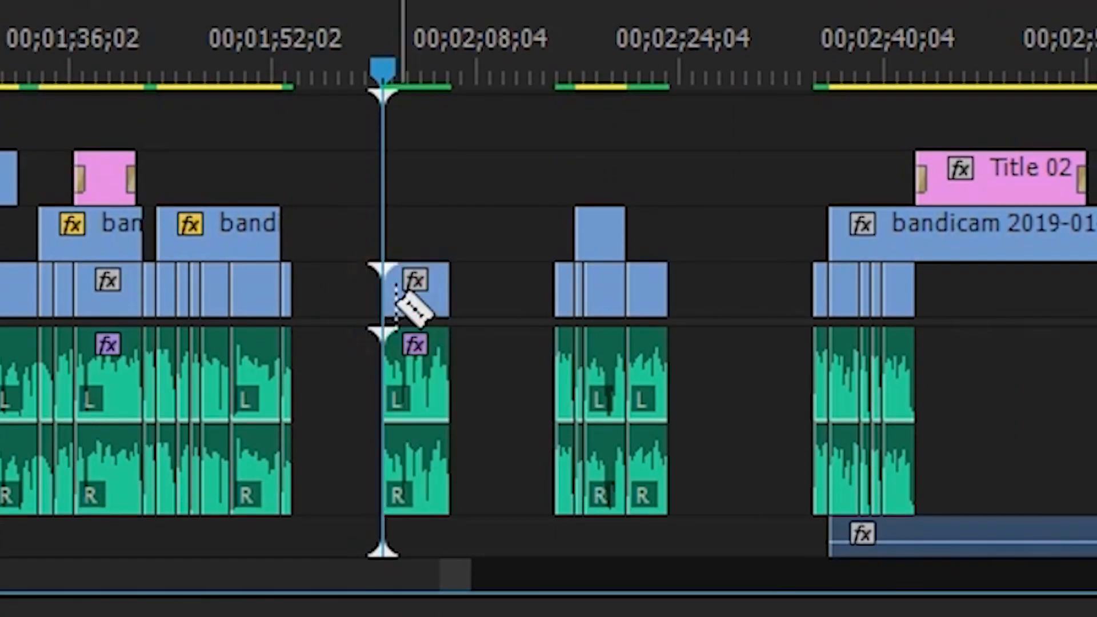
- Cut the isolated clip after 00;02;00 into several short segments with the Razor tool
{"action": "left_click", "coordinate": [411, 361]}
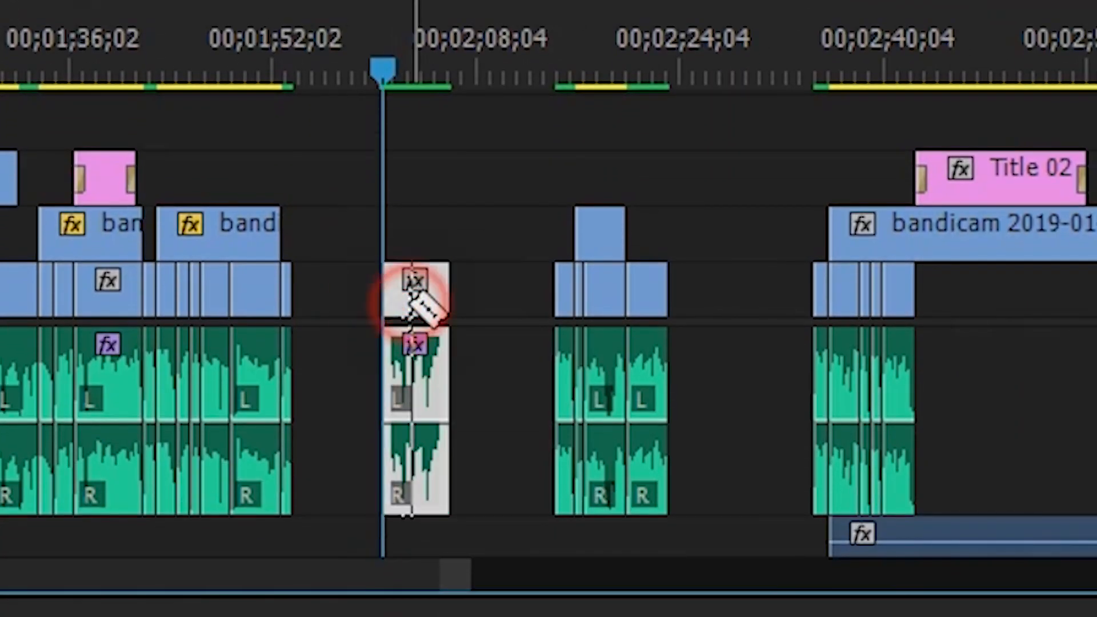
{"action": "left_click", "coordinate": [433, 289]}
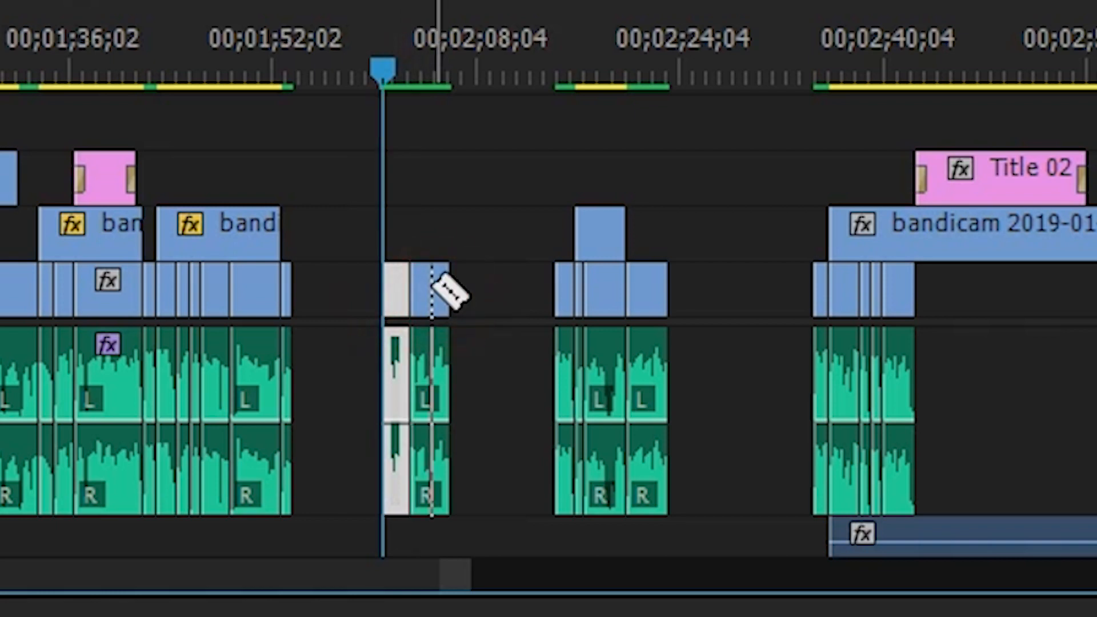
{"action": "scroll", "coordinate": [468, 294], "scroll_direction": "up", "scroll_amount": 10}
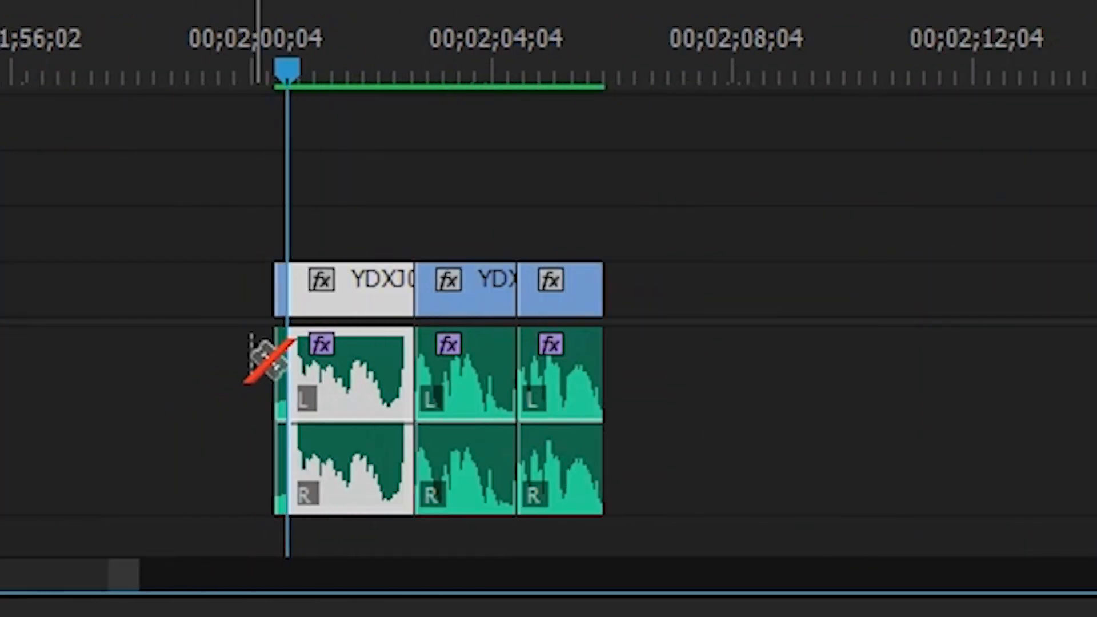
{"action": "scroll", "coordinate": [283, 372], "scroll_direction": "up", "scroll_amount": 2}
{"action": "left_click", "coordinate": [503, 290]}
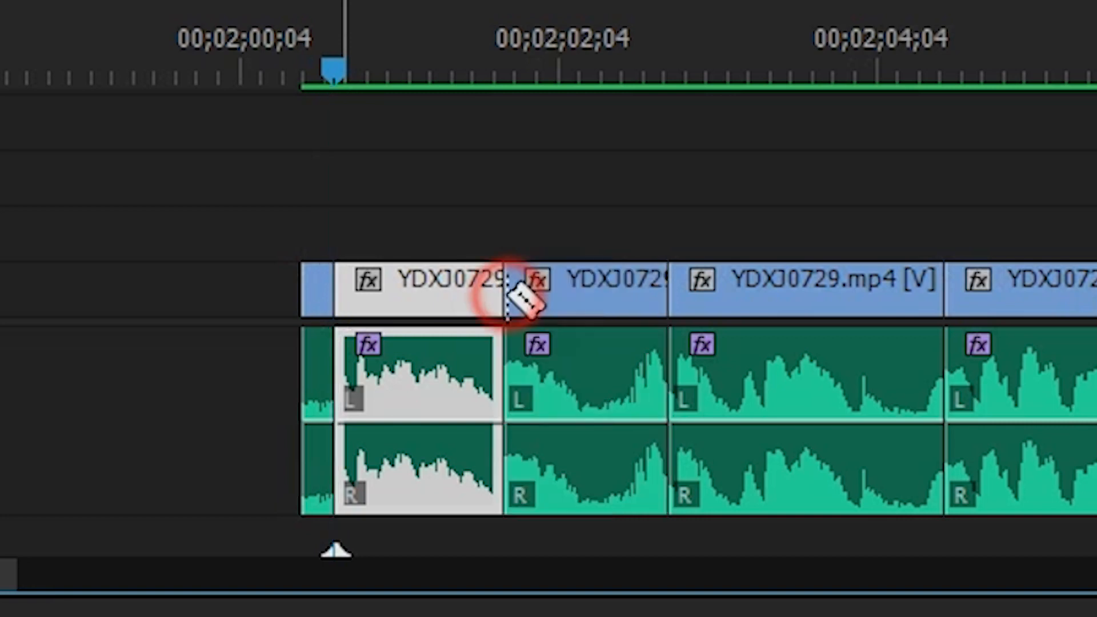
{"action": "left_click", "coordinate": [837, 311]}
{"action": "left_click", "coordinate": [1036, 292]}
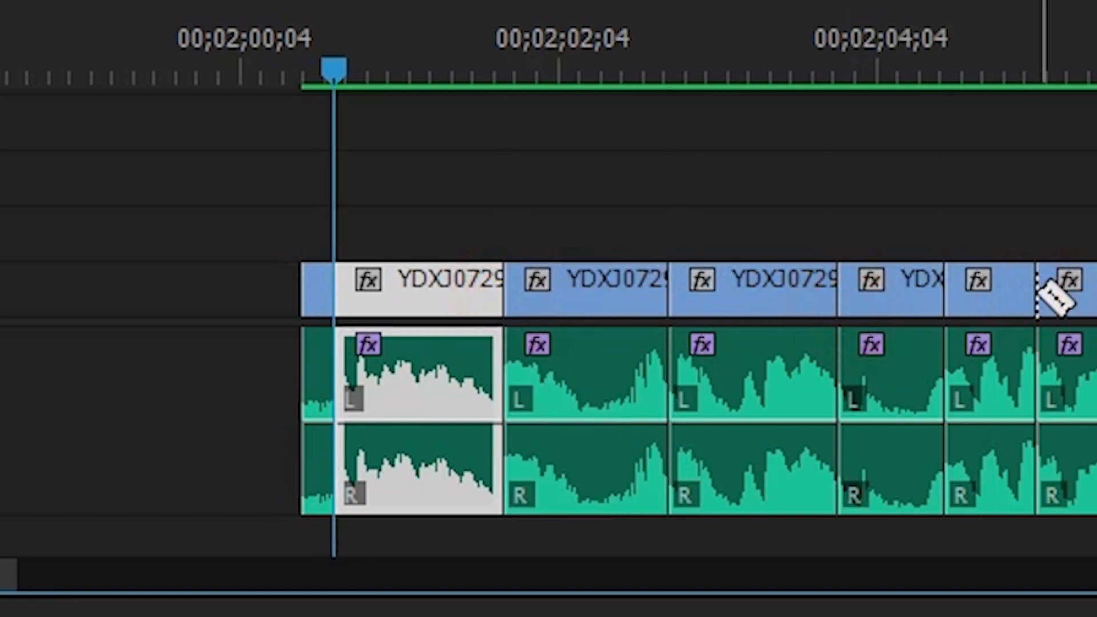
- Switch back to the Selection tool and delete the segment after the last cut
{"action": "key", "text": "v"}
{"action": "left_click", "coordinate": [1077, 285]}
{"action": "key", "text": "Delete"}
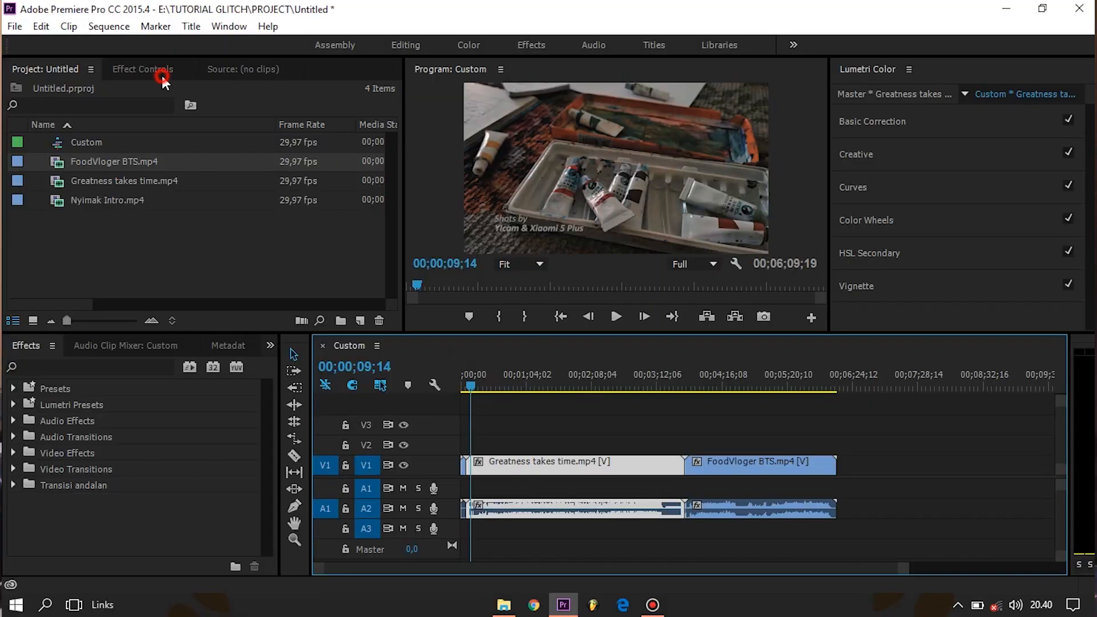
- Try shifting the Greatness takes time clip horizontally with Position X values of 2041 and -1, resetting the position each time
{"action": "left_click", "coordinate": [161, 74]}
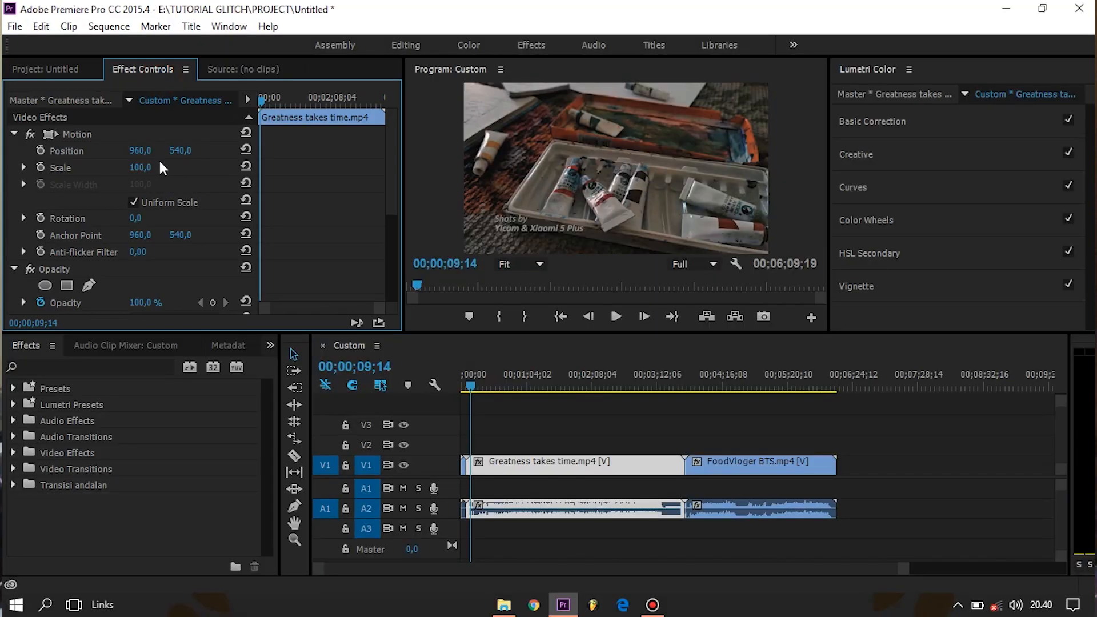
{"action": "left_click_drag", "start_coordinate": [140, 150], "coordinate": [221, 165]}
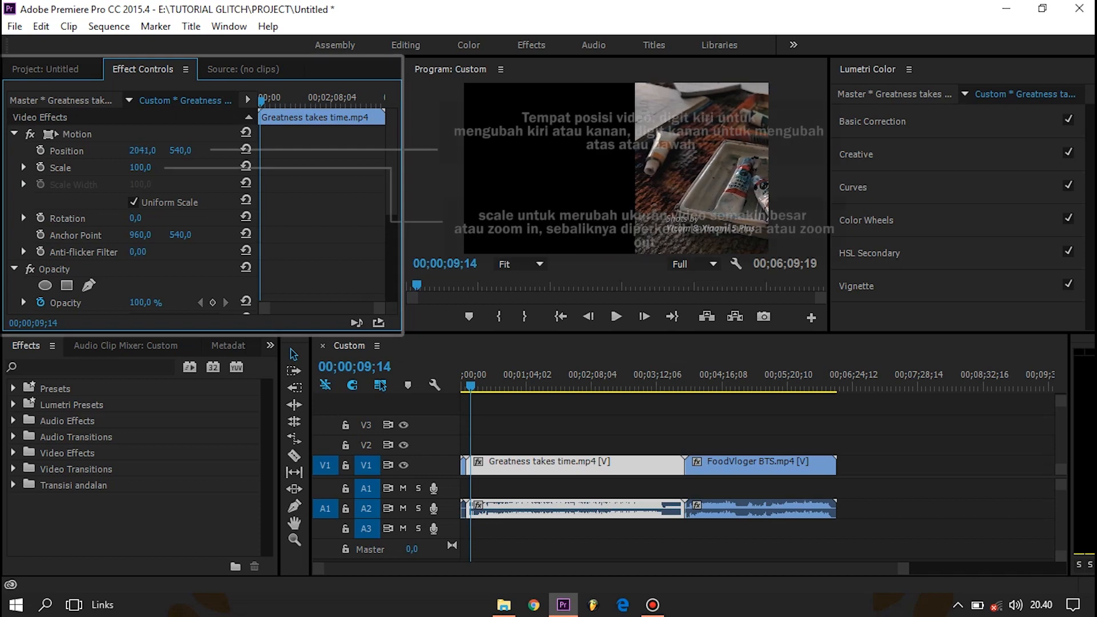
{"action": "left_click", "coordinate": [242, 152]}
{"action": "left_click_drag", "start_coordinate": [137, 150], "coordinate": [260, 149]}
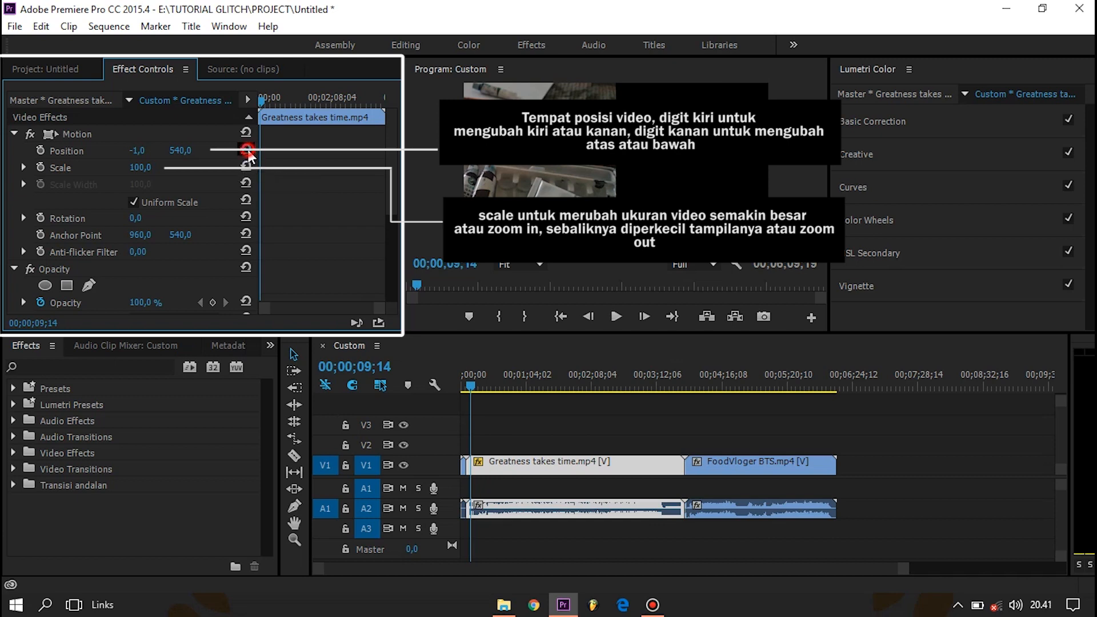
{"action": "left_click", "coordinate": [247, 151]}
- Try moving the clip vertically to a Position Y of -47 and reset its position
{"action": "left_click_drag", "start_coordinate": [180, 152], "coordinate": [206, 150]}
{"action": "left_click", "coordinate": [244, 152]}
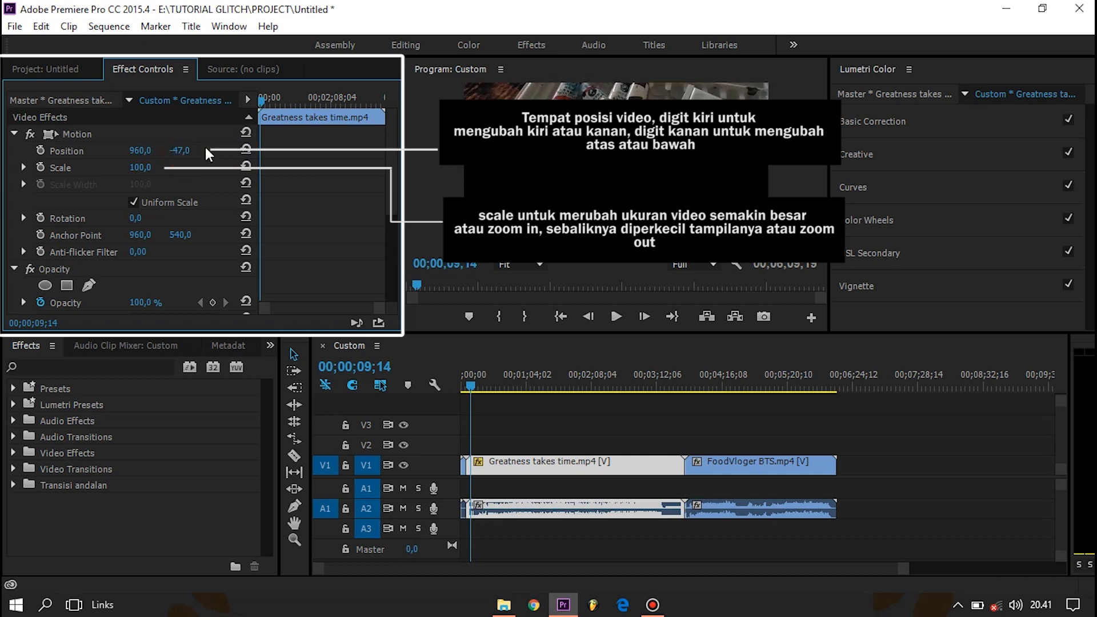
{"action": "left_click", "coordinate": [247, 150]}
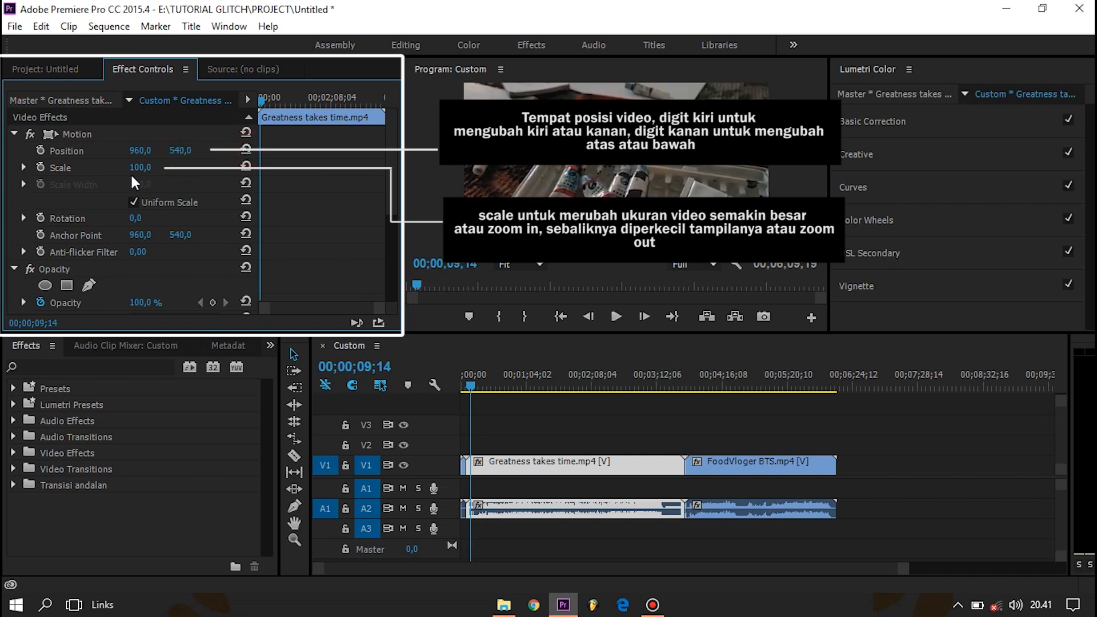
- Try the clip's Scale at 275 and 6 and try rotating it, resetting both properties
{"action": "left_click_drag", "start_coordinate": [141, 168], "coordinate": [240, 169]}
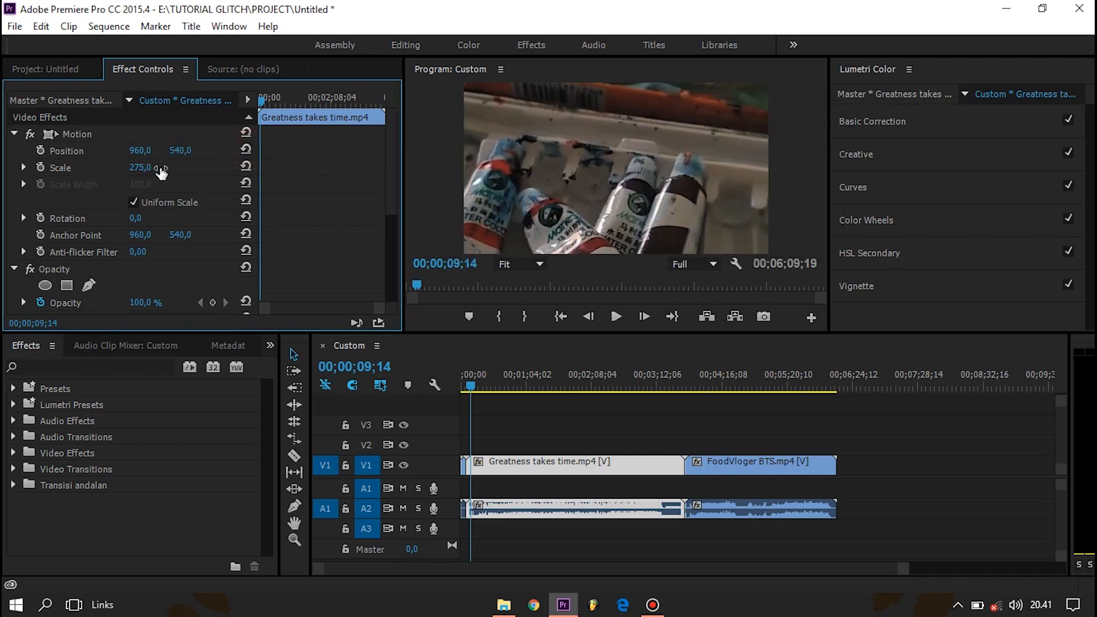
{"action": "left_click_drag", "start_coordinate": [142, 167], "coordinate": [172, 168]}
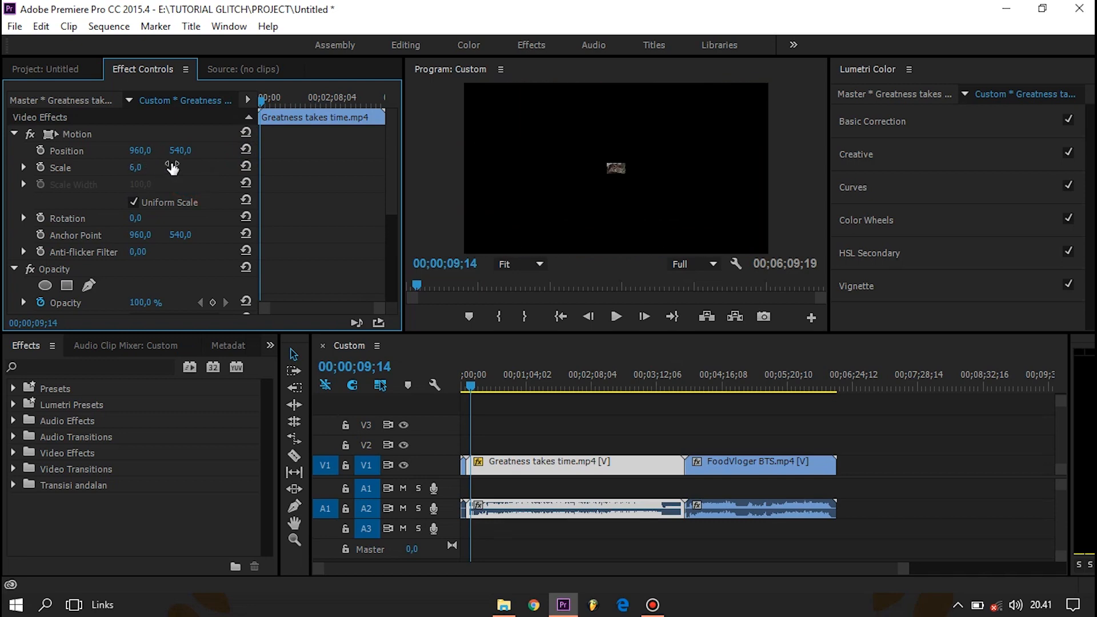
{"action": "left_click", "coordinate": [246, 167]}
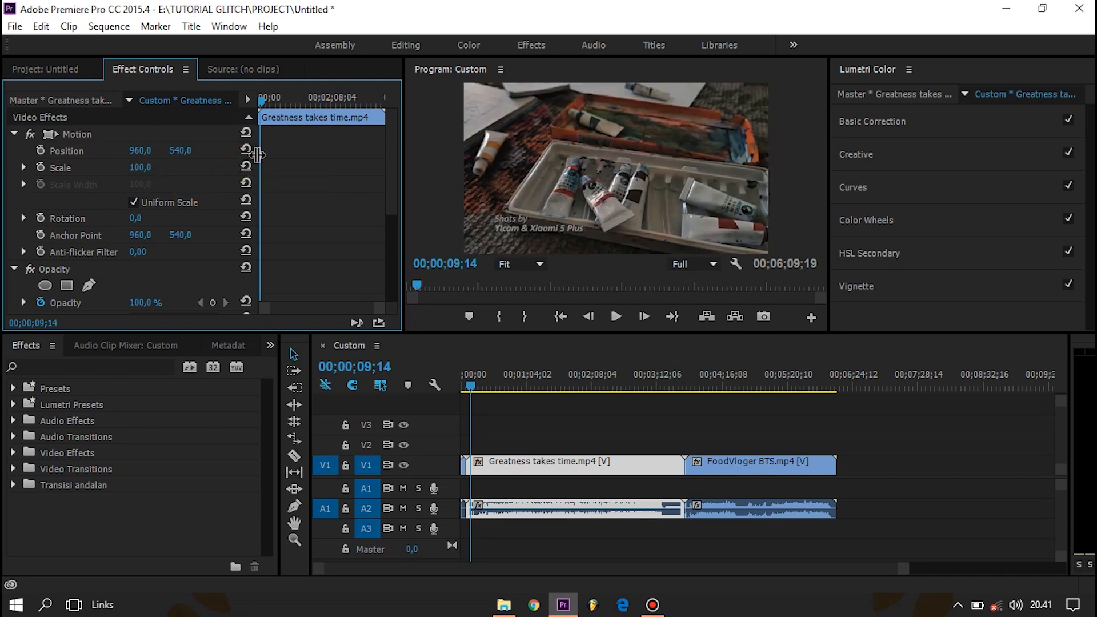
{"action": "left_click_drag", "start_coordinate": [135, 217], "coordinate": [259, 245]}
{"action": "left_click", "coordinate": [245, 217]}
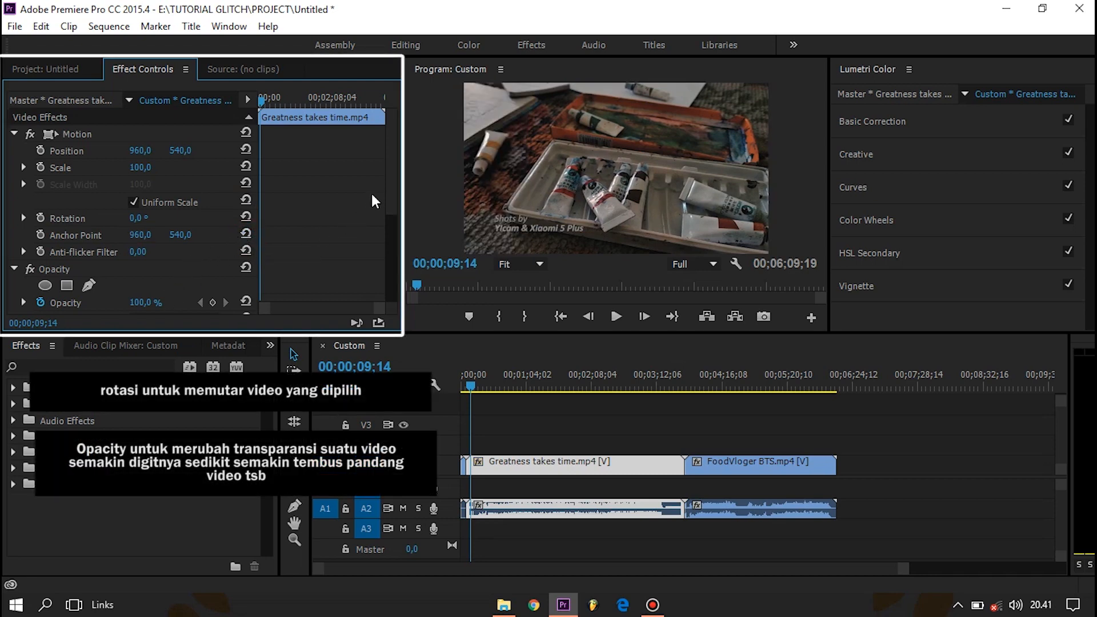
- Turn off keyframing for the clip's Opacity and audio Level, and adjust both properties
{"action": "scroll", "coordinate": [270, 236], "scroll_direction": "down", "scroll_amount": 3}
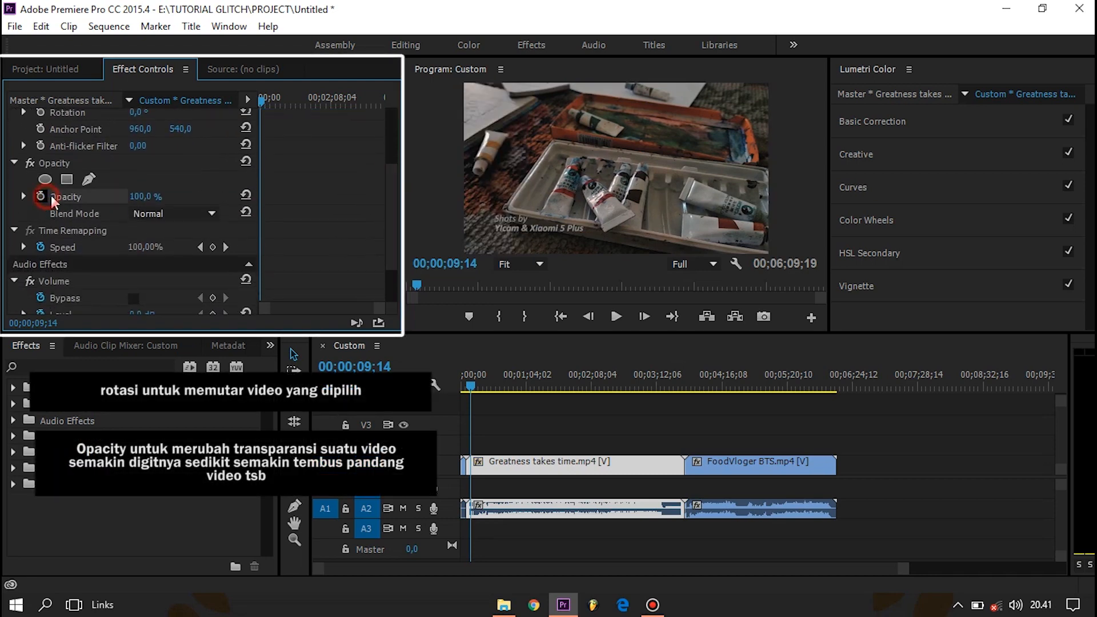
{"action": "mouse_move", "coordinate": [140, 197]}
{"action": "left_mouse_down"}
{"action": "mouse_move", "coordinate": [80, 198]}
{"action": "mouse_move", "coordinate": [140, 198]}
{"action": "left_mouse_up"}
{"action": "left_click_drag", "start_coordinate": [390, 201], "coordinate": [389, 246]}
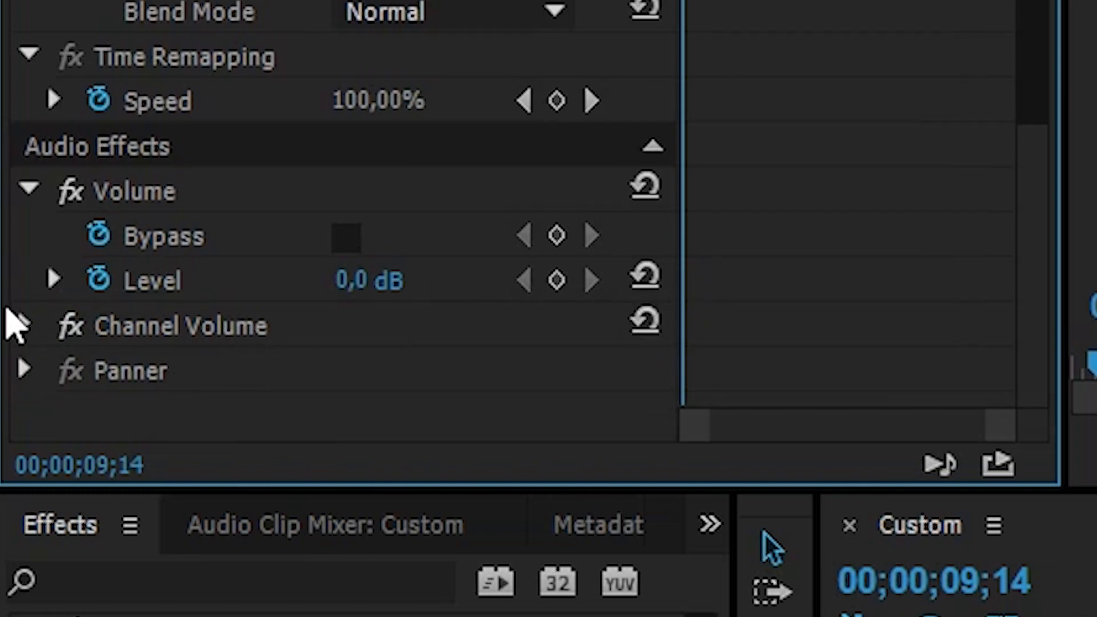
{"action": "left_click", "coordinate": [98, 278]}
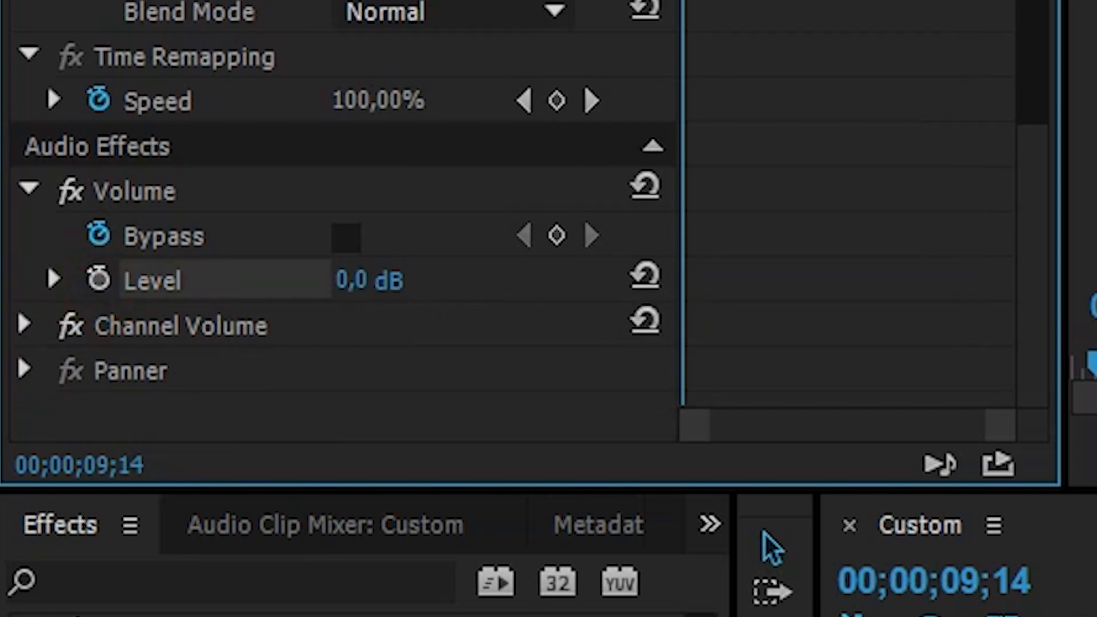
{"action": "left_click_drag", "start_coordinate": [403, 291], "coordinate": [392, 284]}
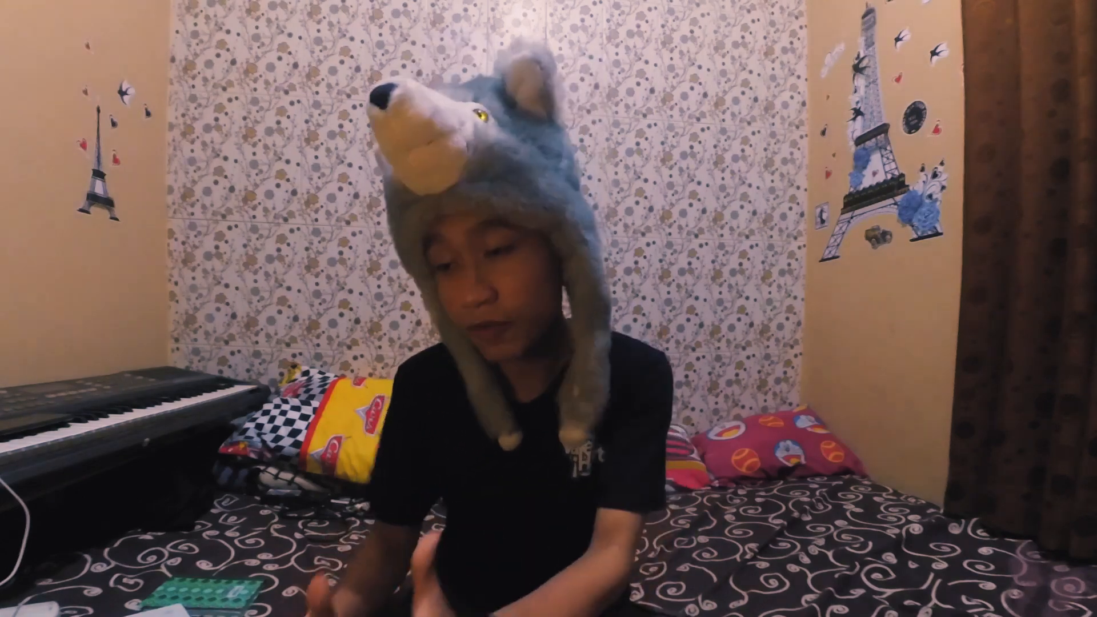
- Apply the Gaussian Blur video effect to the YDXJ0730.mp4 clip at 00;03;21;18 and bring its settings into view
{"action": "left_click", "coordinate": [29, 312]}
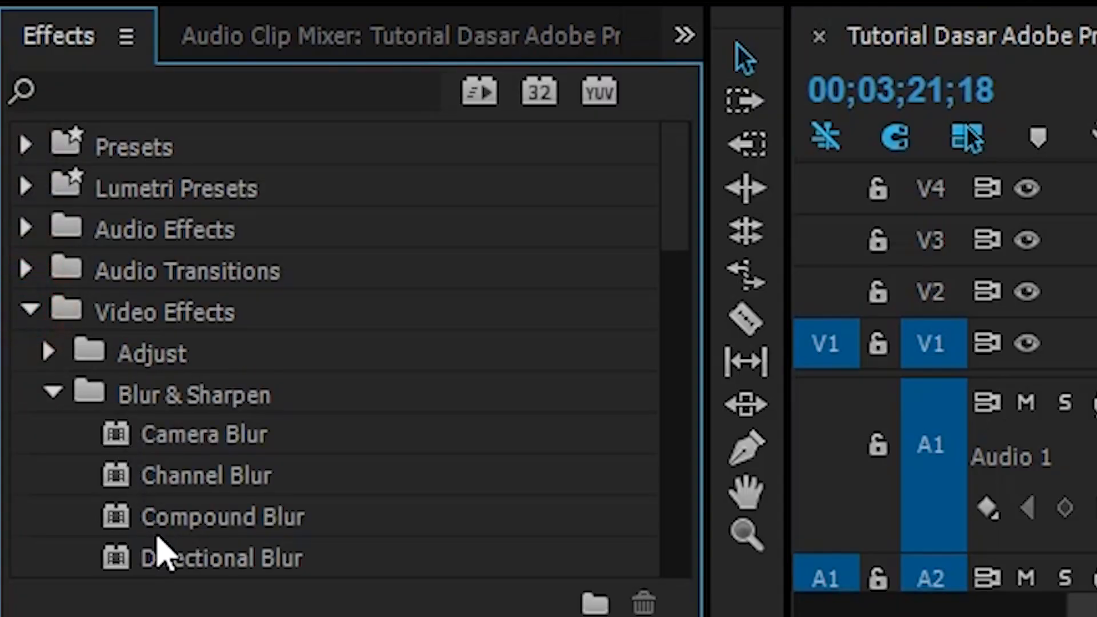
{"action": "scroll", "coordinate": [159, 537], "scroll_direction": "down", "scroll_amount": 2}
{"action": "left_click_drag", "start_coordinate": [163, 524], "coordinate": [817, 351]}
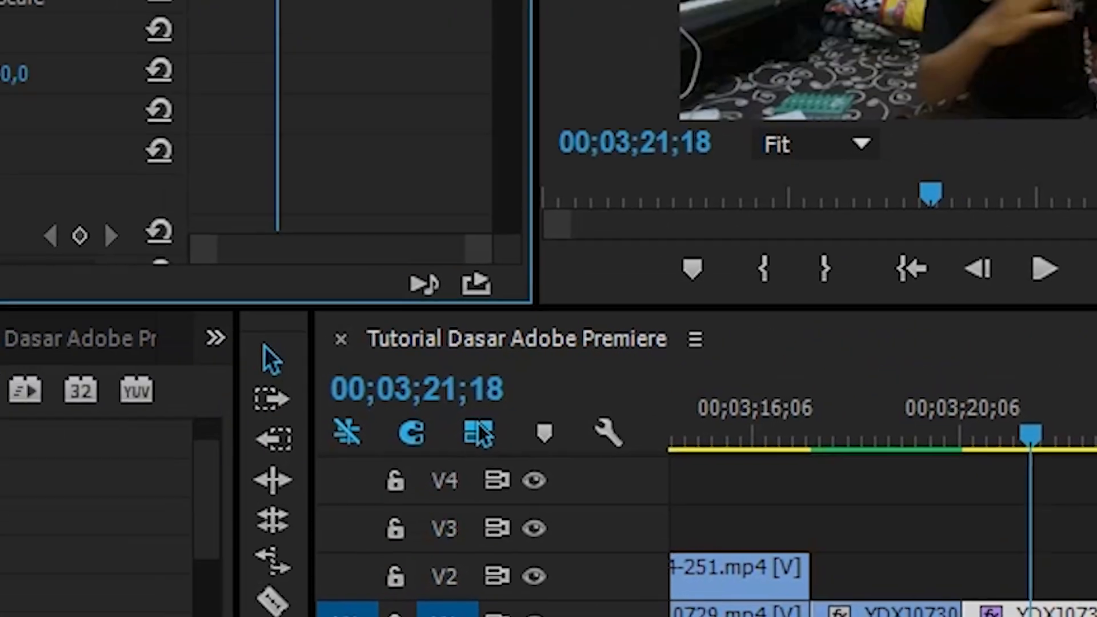
{"action": "left_click_drag", "start_coordinate": [853, 240], "coordinate": [839, 413]}
{"action": "mouse_move", "coordinate": [281, 297]}
{"action": "left_mouse_down"}
{"action": "mouse_move", "coordinate": [343, 297]}
{"action": "mouse_move", "coordinate": [280, 296]}
{"action": "left_mouse_up"}
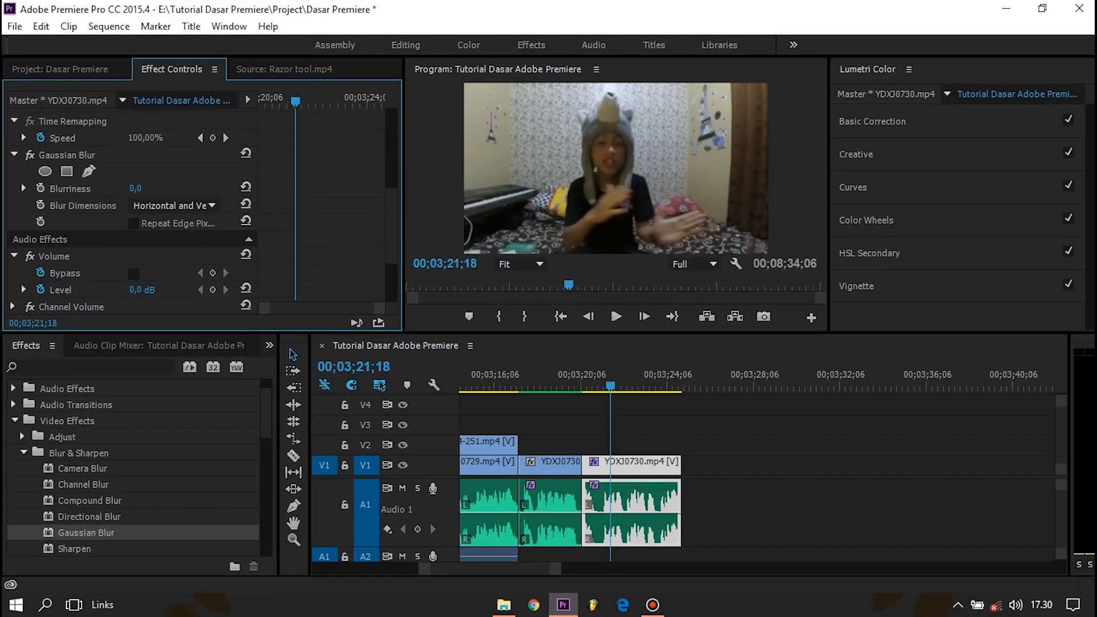
- Try Gaussian Blur at Blurriness 143 with the Horizontal, Vertical, and Horizontal and Vertical dimensions, and reset the Blurriness
{"action": "left_click_drag", "start_coordinate": [136, 188], "coordinate": [0, 190]}
{"action": "left_click", "coordinate": [172, 205]}
{"action": "left_click", "coordinate": [173, 225]}
{"action": "left_click", "coordinate": [173, 207]}
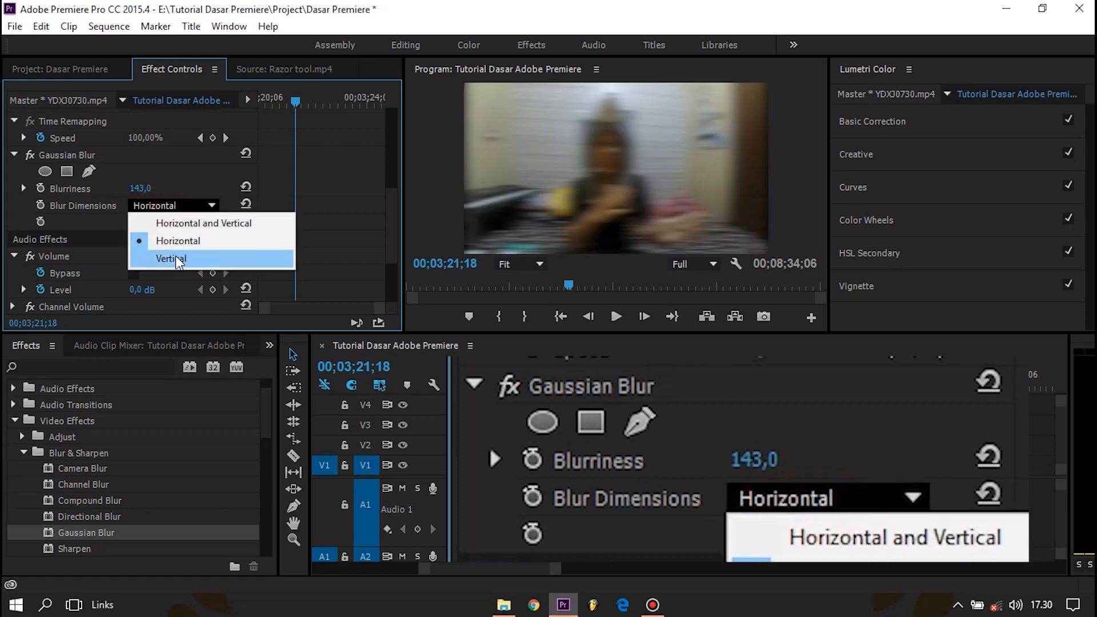
{"action": "left_click", "coordinate": [174, 260]}
{"action": "left_click", "coordinate": [173, 206]}
{"action": "left_click", "coordinate": [174, 223]}
{"action": "left_click", "coordinate": [245, 187]}
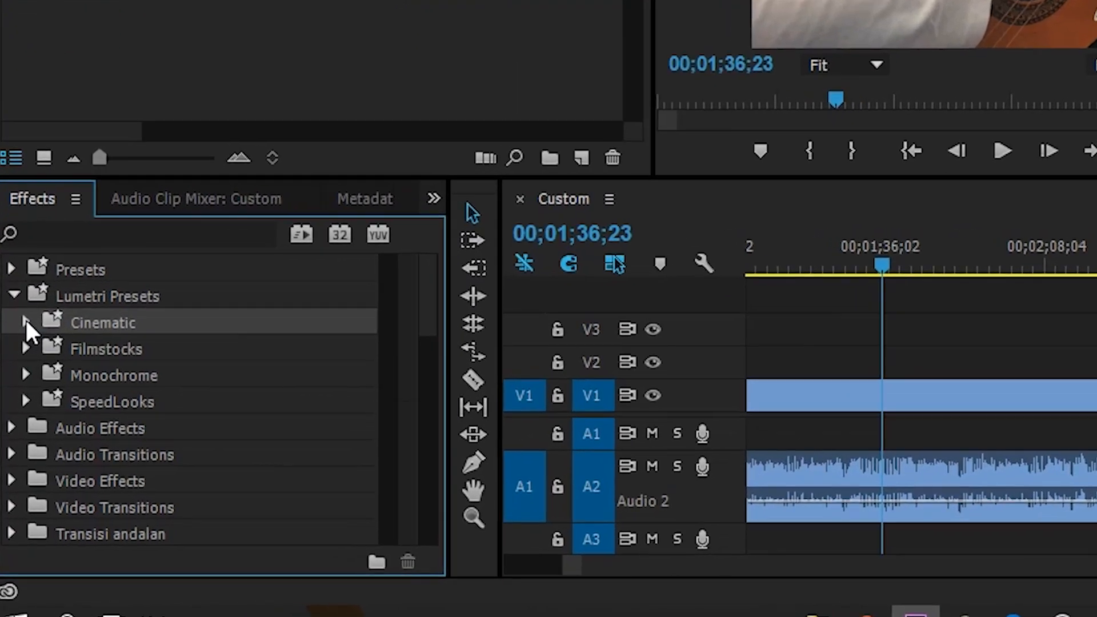
- Try the Cinespace 100 cinematic Lumetri preset on the Greatness takes time.mp4 clip and undo it
{"action": "left_click", "coordinate": [15, 404]}
{"action": "left_click", "coordinate": [13, 227]}
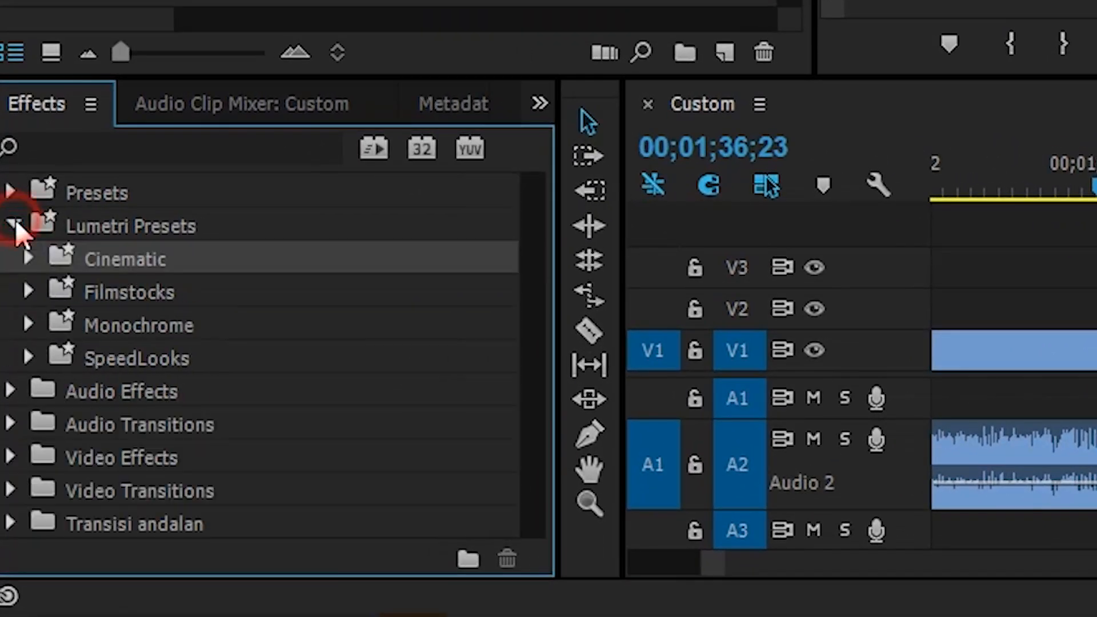
{"action": "left_click", "coordinate": [27, 260]}
{"action": "left_click_drag", "start_coordinate": [127, 326], "coordinate": [1091, 365]}
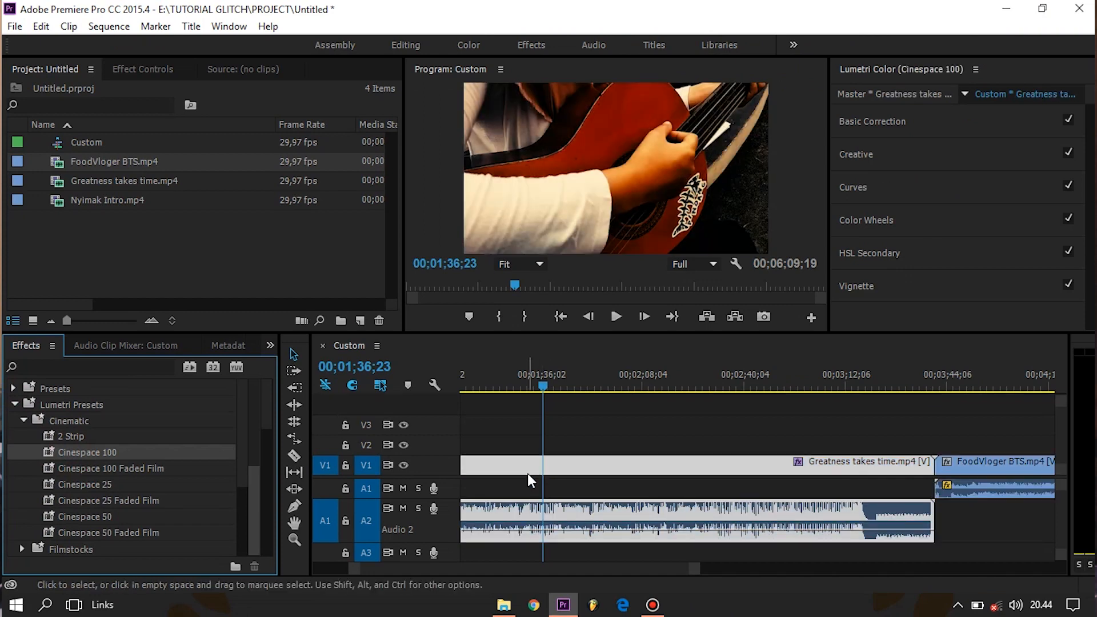
{"action": "key", "text": "ctrl+z"}
- Try the Cinespace 100 Faded Film preset on the Greatness takes time.mp4 clip, undo it and collapse the Lumetri presets
{"action": "left_click_drag", "start_coordinate": [138, 467], "coordinate": [563, 459]}
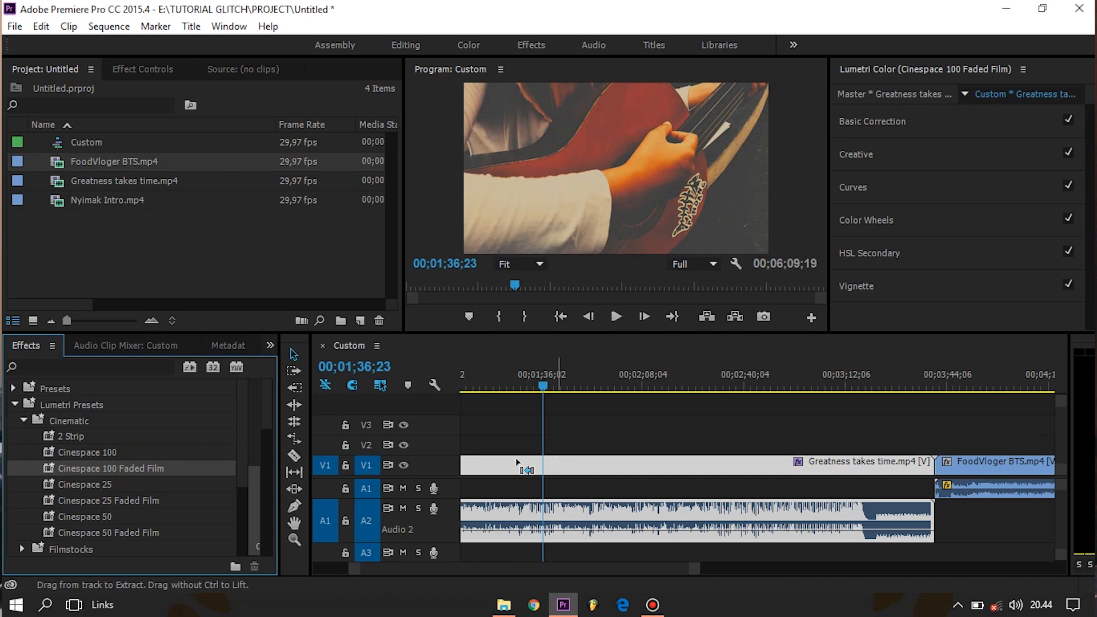
{"action": "key", "text": "ctrl+z"}
{"action": "left_click", "coordinate": [23, 420]}
{"action": "left_click", "coordinate": [15, 404]}
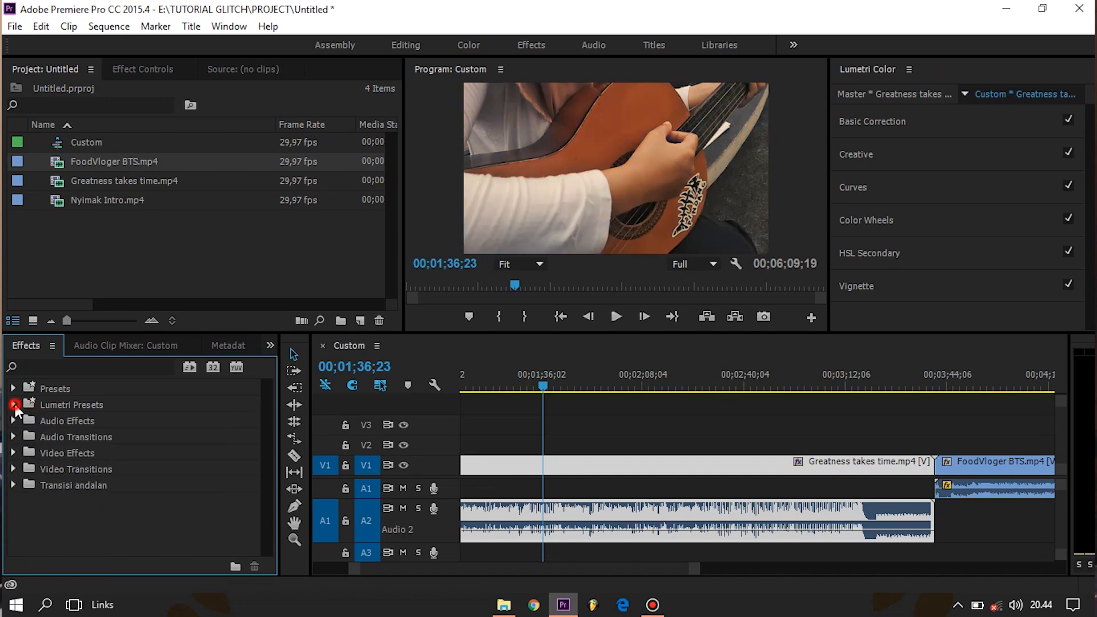
- Apply the Constant Gain crossfade at the end of the Greatness takes time.mp4 audio and move the FoodVloger BTS.mp4 audio to track A2
{"action": "left_click", "coordinate": [13, 436]}
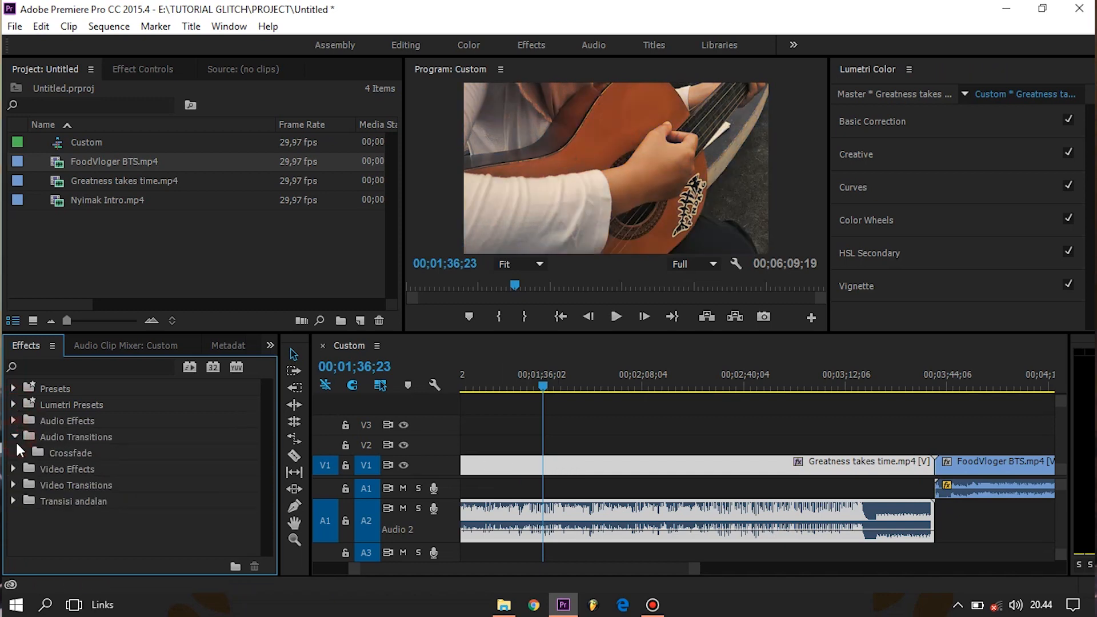
{"action": "left_click", "coordinate": [23, 452]}
{"action": "left_click_drag", "start_coordinate": [73, 468], "coordinate": [482, 468]}
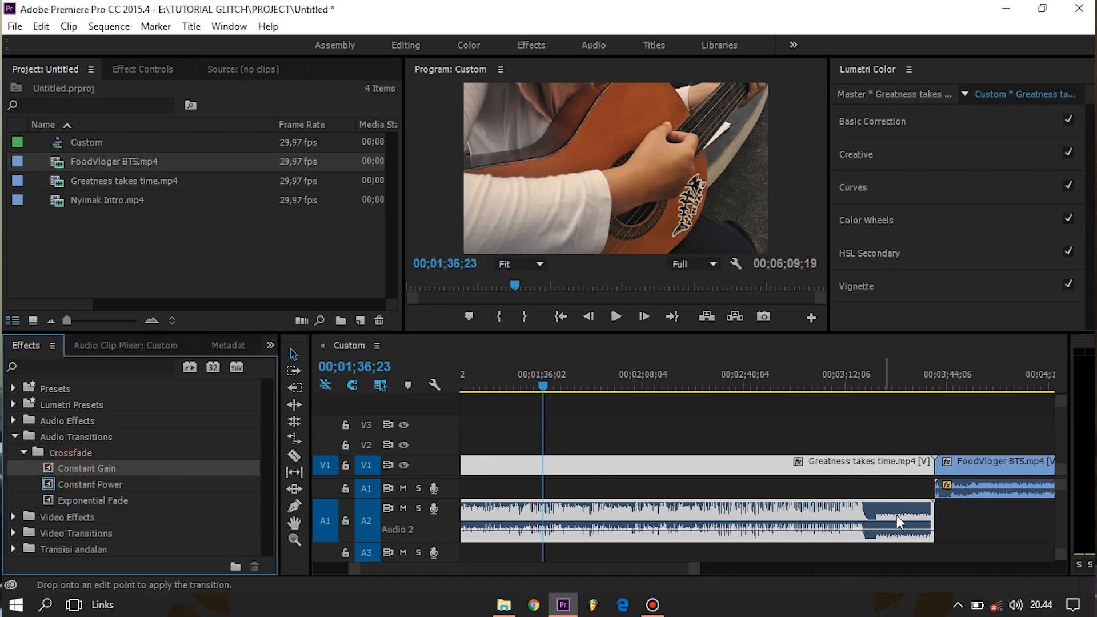
{"action": "left_click_drag", "start_coordinate": [927, 516], "coordinate": [929, 516]}
{"action": "scroll", "coordinate": [1006, 490], "scroll_direction": "up", "scroll_amount": 8}
{"action": "scroll", "coordinate": [794, 512], "scroll_direction": "up", "scroll_amount": 5}
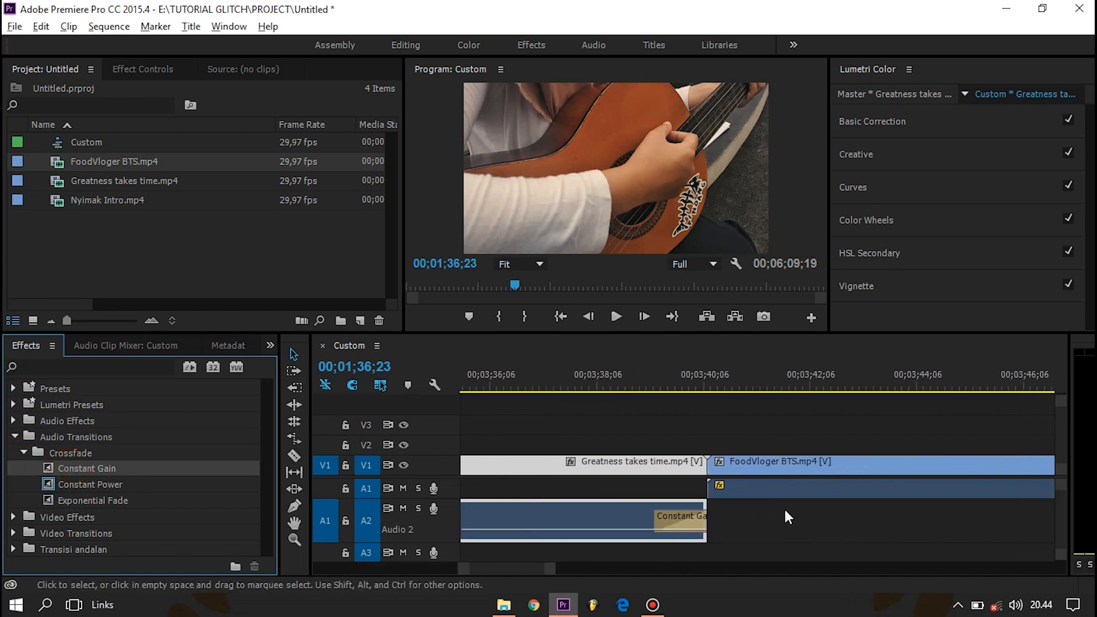
{"action": "left_click_drag", "start_coordinate": [737, 485], "coordinate": [738, 529]}
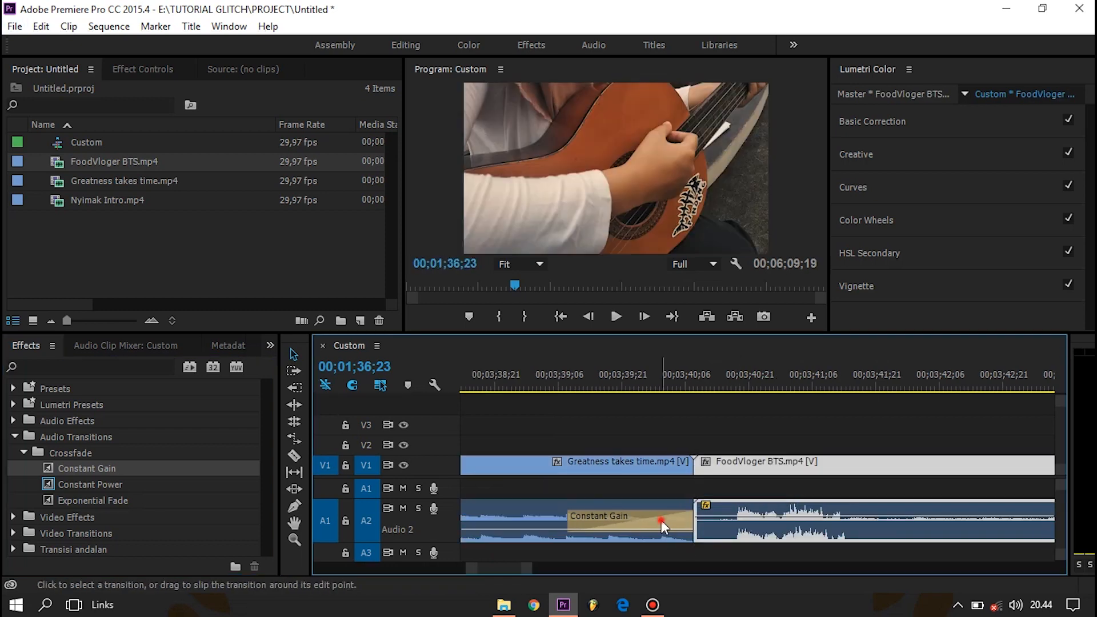
- Replace the Constant Gain crossfade with Exponential Fade, and replace that with Constant Power
{"action": "left_click", "coordinate": [661, 520]}
{"action": "key", "text": "Delete"}
{"action": "left_click_drag", "start_coordinate": [146, 502], "coordinate": [685, 516]}
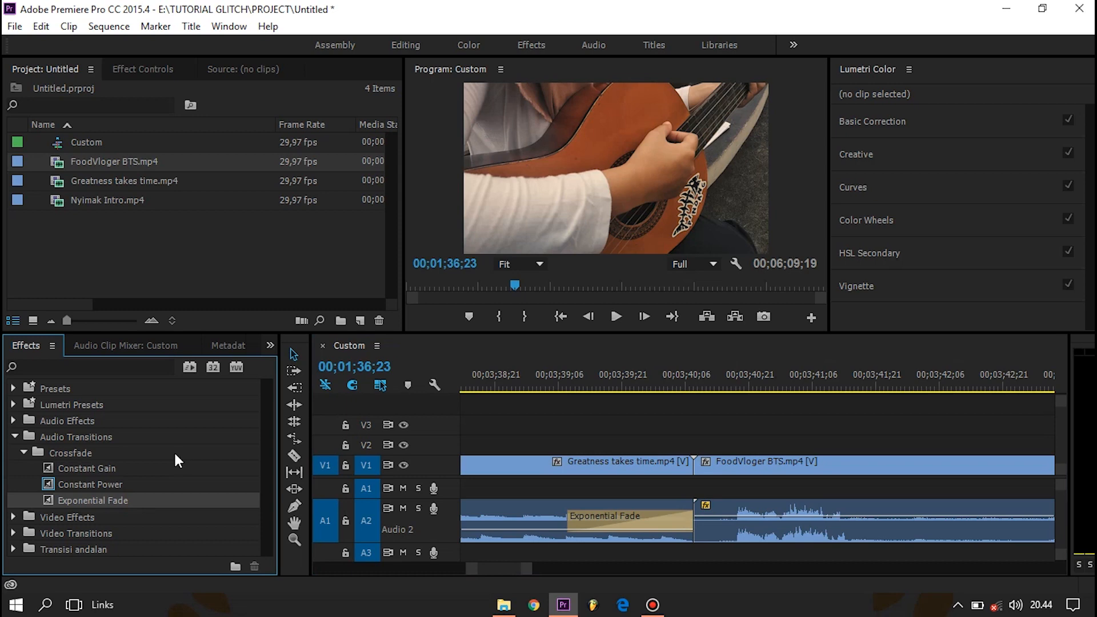
{"action": "key", "text": "Delete"}
{"action": "left_click_drag", "start_coordinate": [93, 483], "coordinate": [689, 517]}
- Play back the Constant Power crossfade from about 00;03;39;06 and undo the transition
{"action": "left_click", "coordinate": [561, 361]}
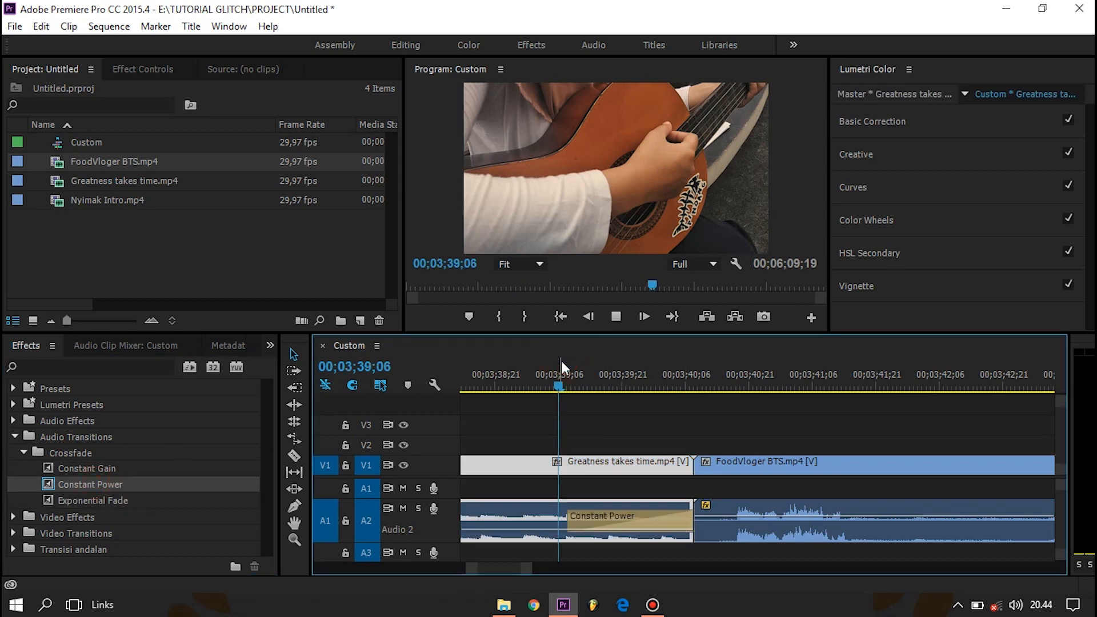
{"action": "key", "text": "space"}
{"action": "left_click", "coordinate": [561, 361]}
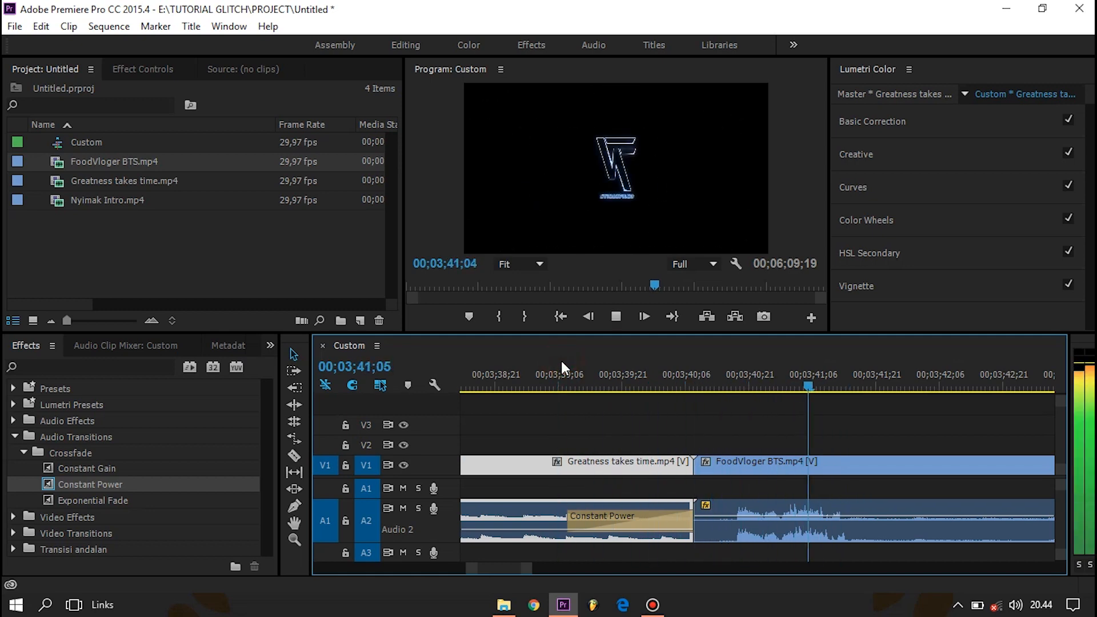
{"action": "key", "text": "space"}
{"action": "key", "text": "ctrl+z"}
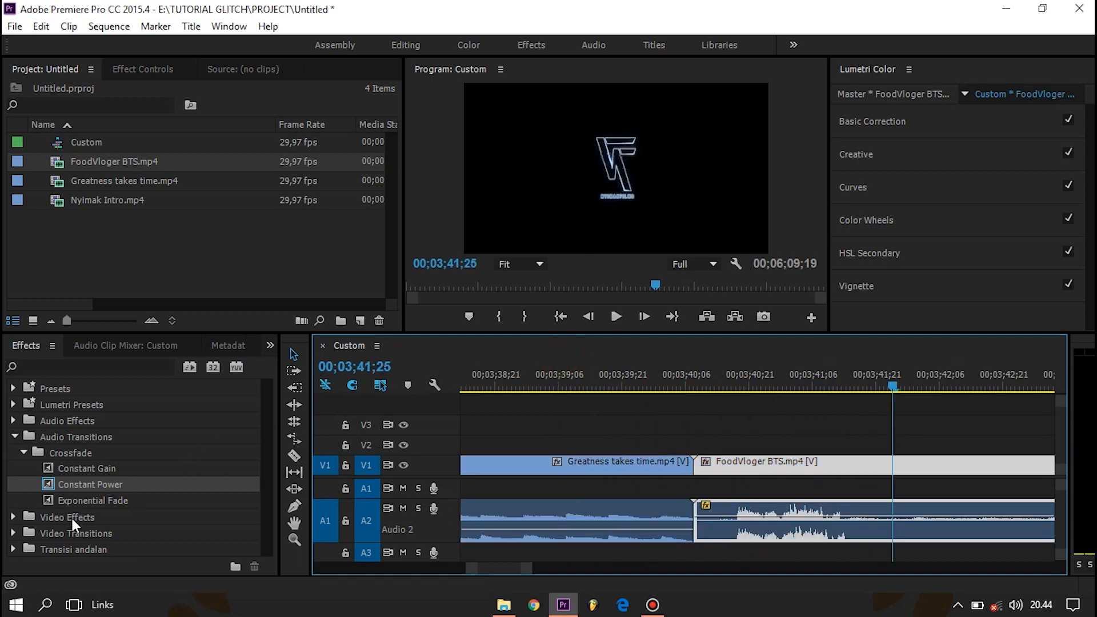
- Examine the video effects in the Adjust, Blur & Sharpen, Channel, Color Correction and Distort folders
{"action": "left_click", "coordinate": [14, 436]}
{"action": "left_click", "coordinate": [13, 453]}
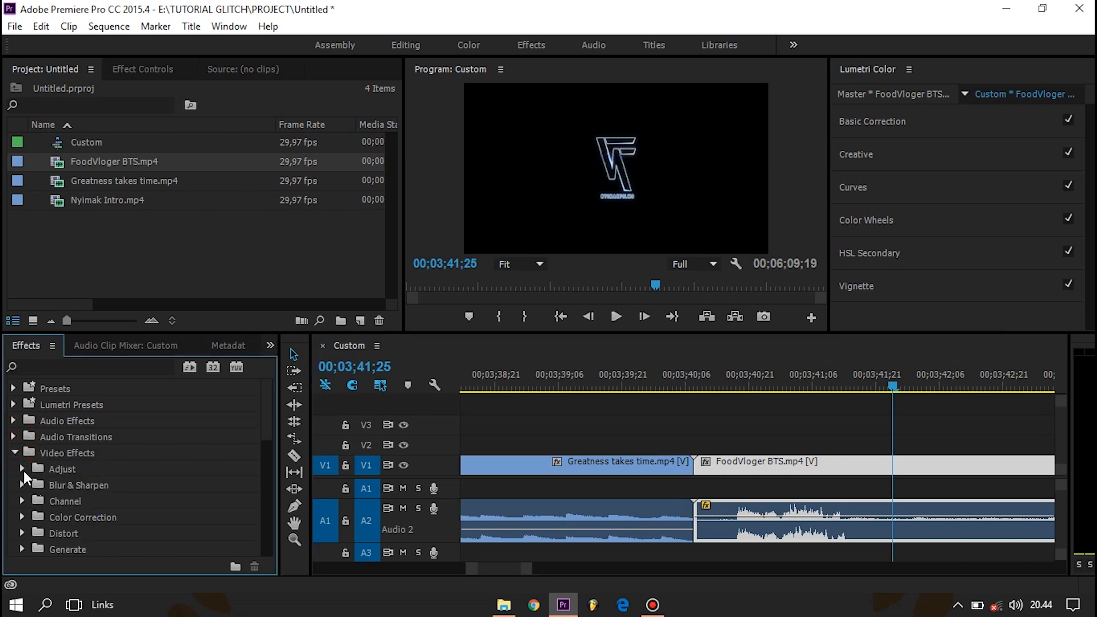
{"action": "left_click", "coordinate": [22, 470]}
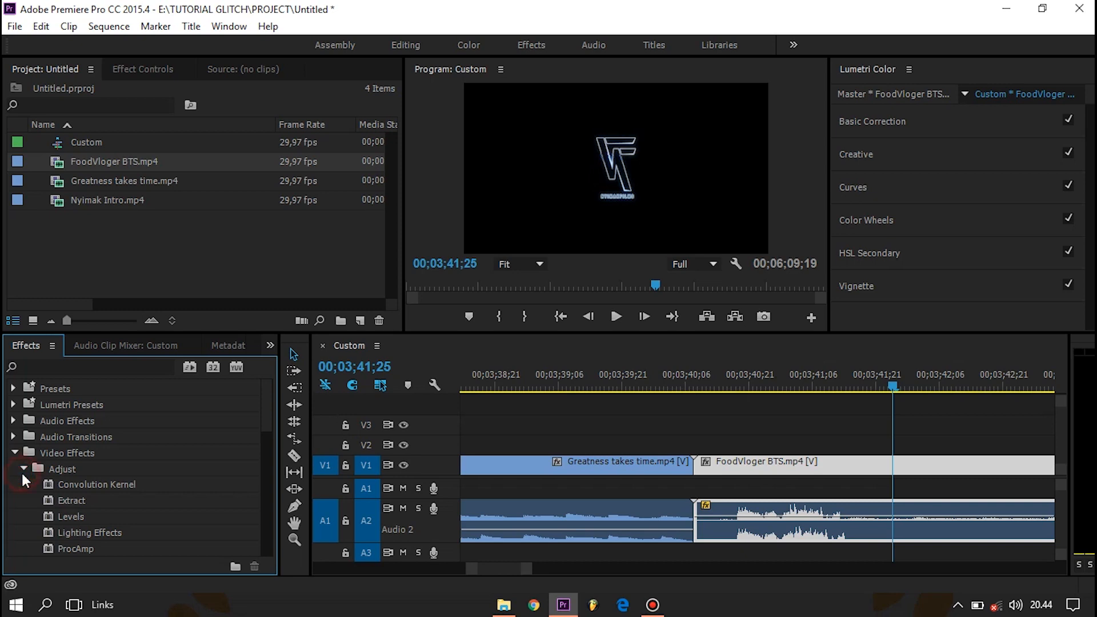
{"action": "scroll", "coordinate": [72, 499], "scroll_direction": "down", "scroll_amount": 1}
{"action": "left_click", "coordinate": [23, 436]}
{"action": "left_click", "coordinate": [24, 454]}
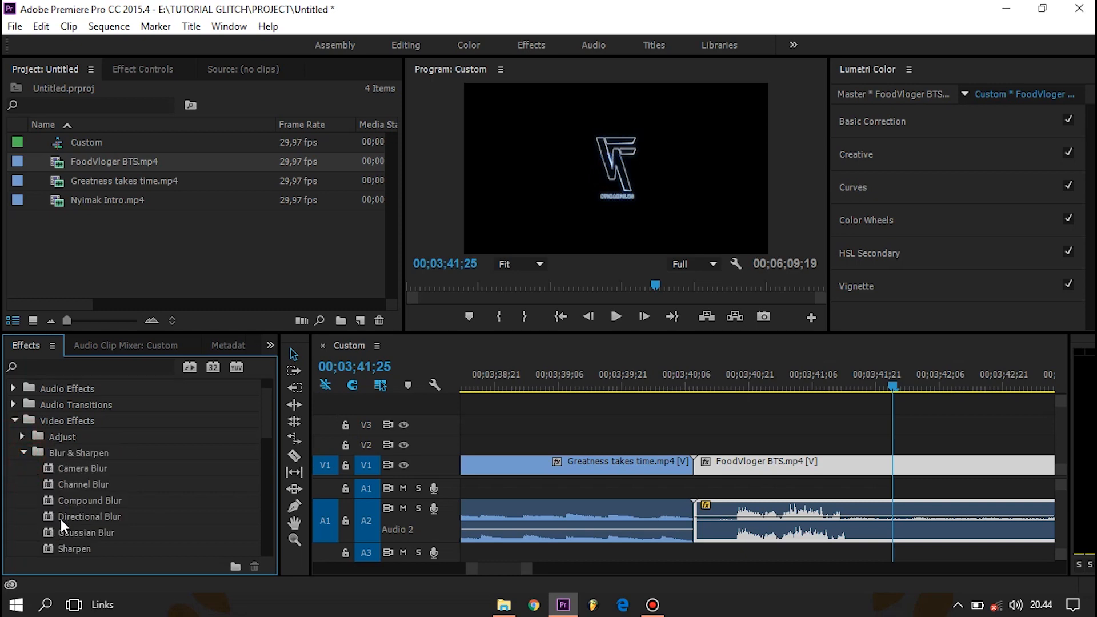
{"action": "scroll", "coordinate": [61, 519], "scroll_direction": "down", "scroll_amount": 1}
{"action": "left_click", "coordinate": [23, 420]}
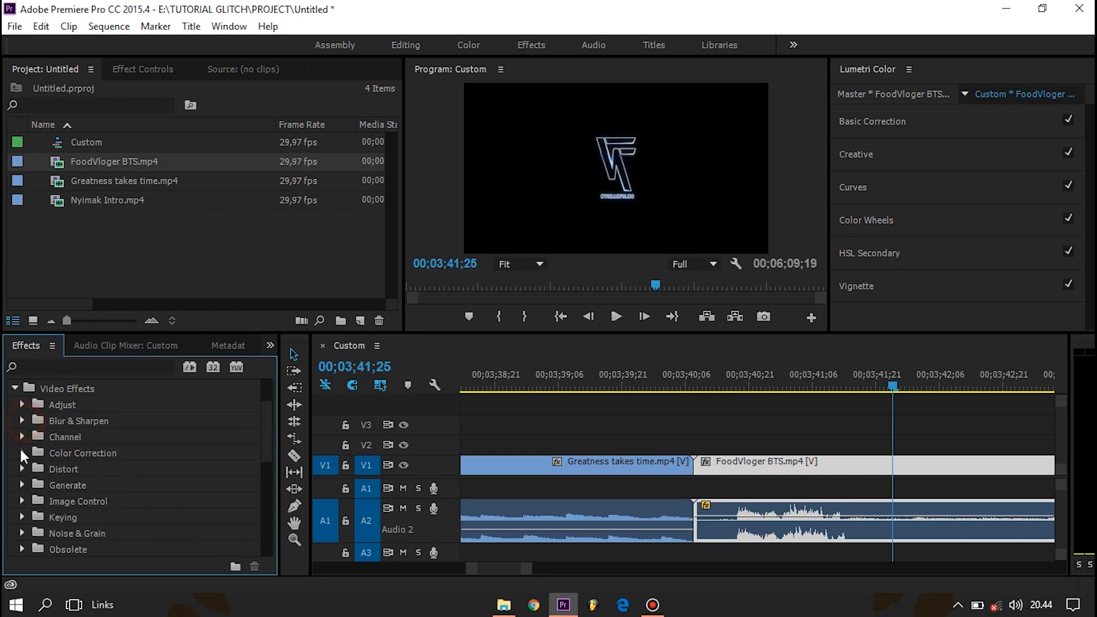
{"action": "left_click", "coordinate": [23, 436]}
{"action": "scroll", "coordinate": [26, 440], "scroll_direction": "down", "scroll_amount": 1}
{"action": "left_click", "coordinate": [22, 405]}
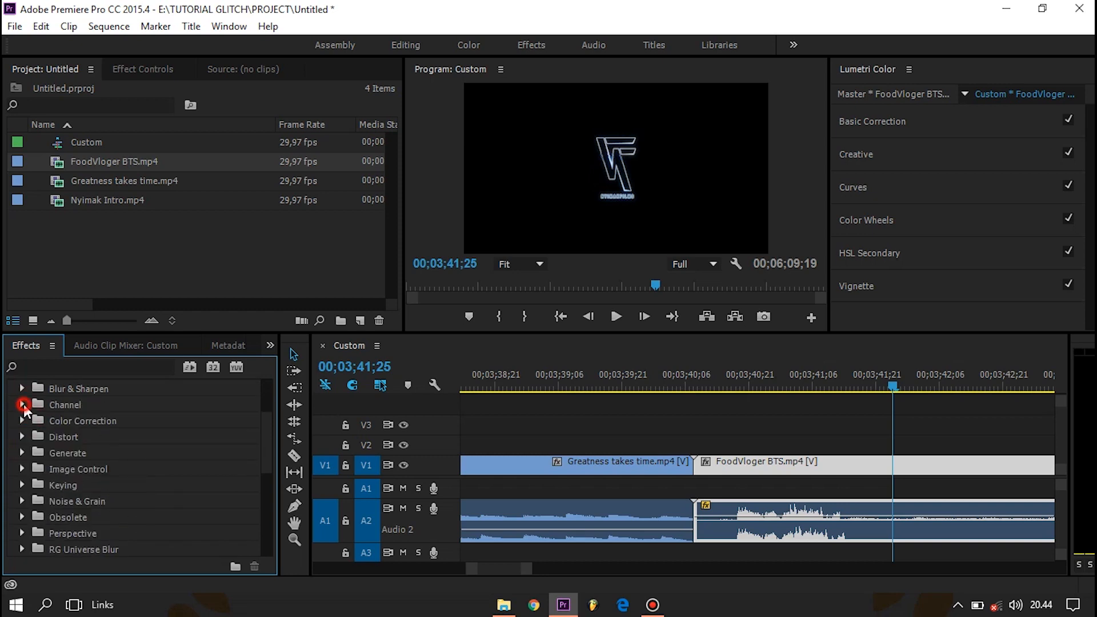
{"action": "left_click", "coordinate": [22, 420]}
{"action": "left_click", "coordinate": [23, 421]}
{"action": "left_click", "coordinate": [23, 437]}
{"action": "left_click", "coordinate": [23, 437]}
{"action": "scroll", "coordinate": [26, 436], "scroll_direction": "down", "scroll_amount": 1}
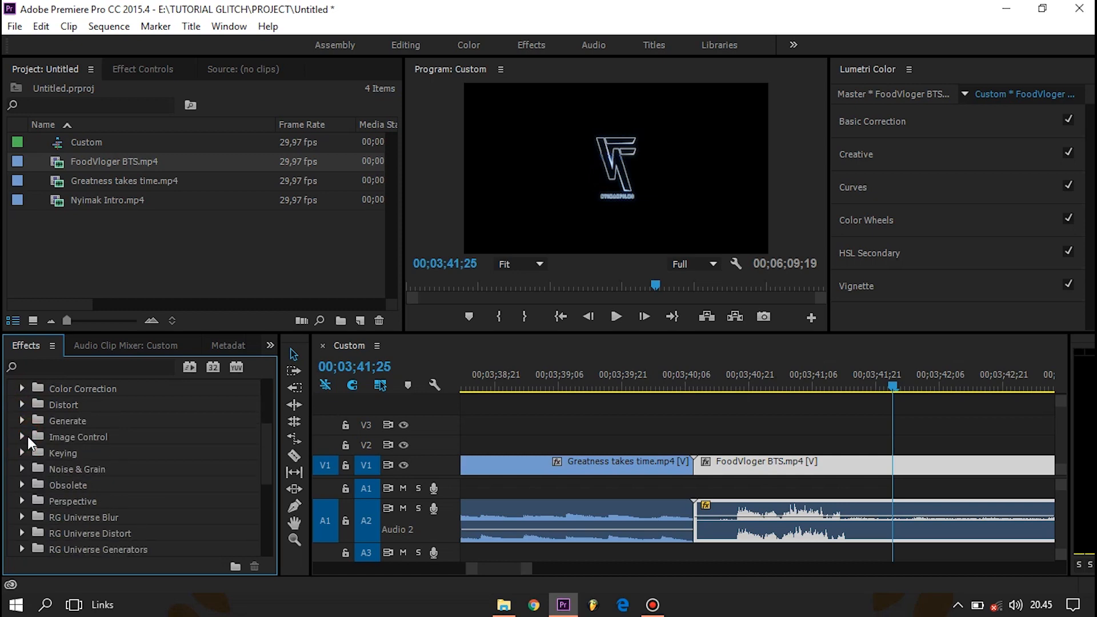
{"action": "scroll", "coordinate": [27, 429], "scroll_direction": "up", "scroll_amount": 2}
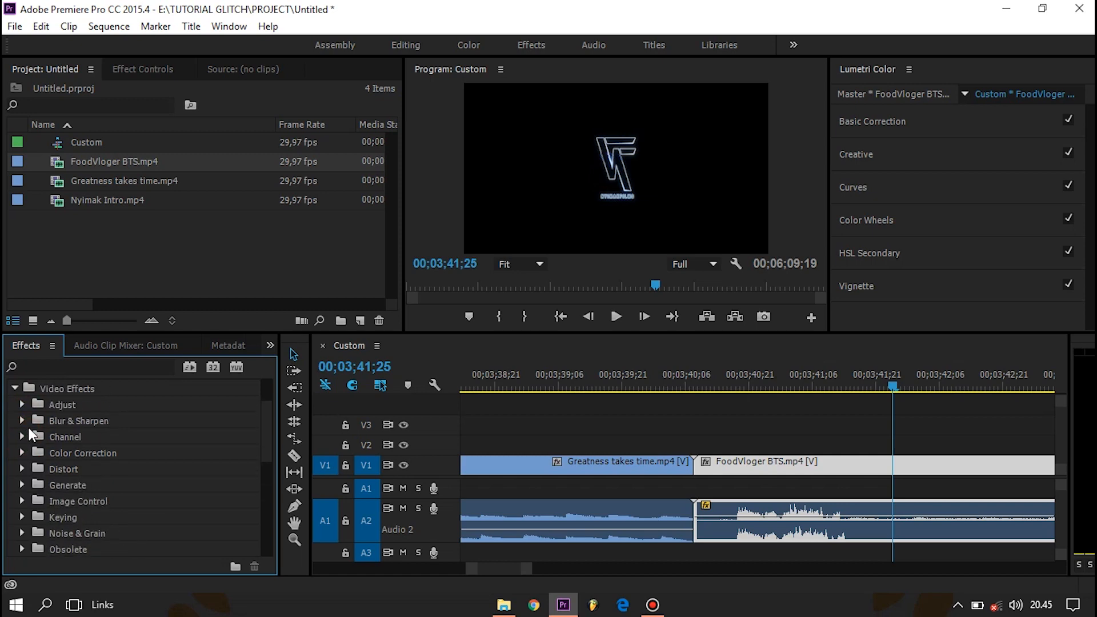
- Apply Gaussian Blur to the Greatness takes time.mp4 clip and bring its settings into view with the playhead at 00;03;39;05
{"action": "left_click", "coordinate": [23, 421]}
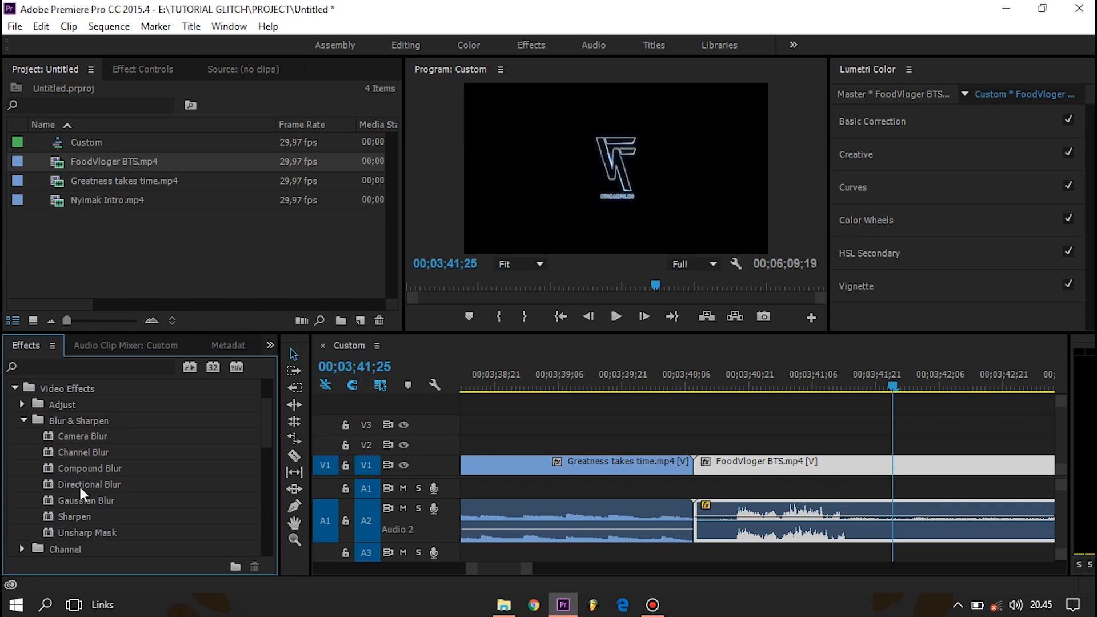
{"action": "left_click_drag", "start_coordinate": [79, 498], "coordinate": [565, 468]}
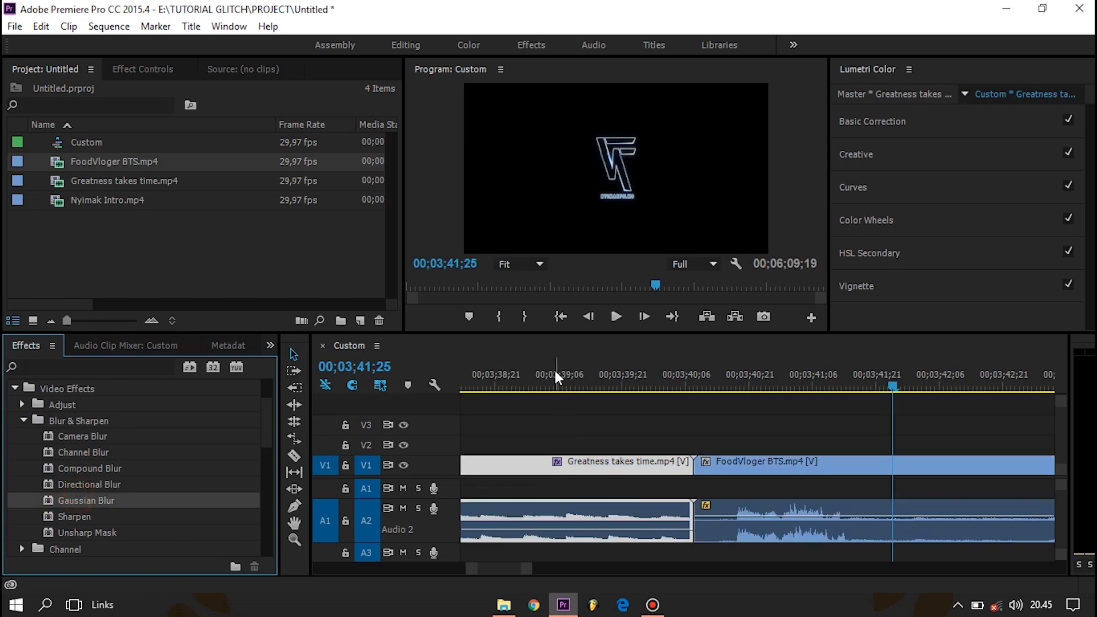
{"action": "left_click", "coordinate": [554, 377]}
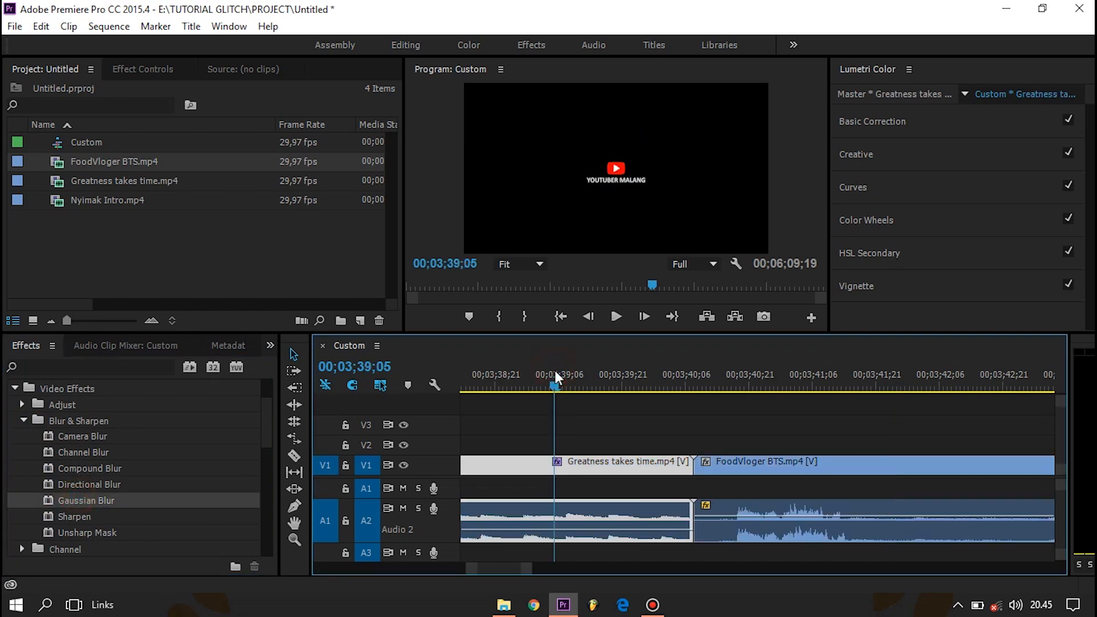
{"action": "left_click", "coordinate": [165, 69]}
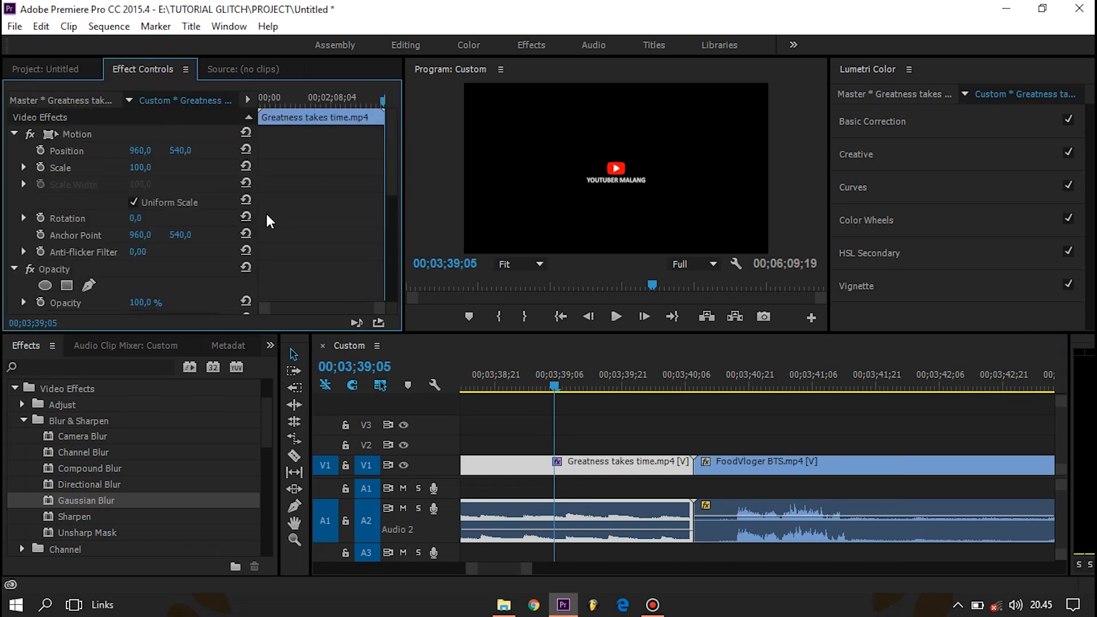
{"action": "left_click_drag", "start_coordinate": [400, 174], "coordinate": [381, 284]}
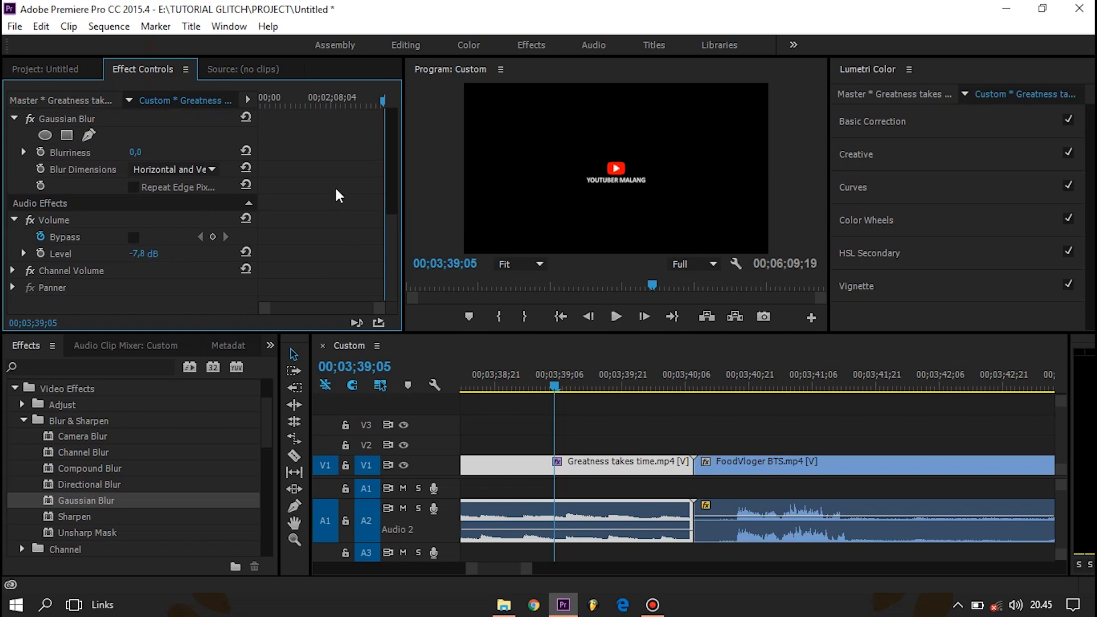
{"action": "left_click_drag", "start_coordinate": [390, 234], "coordinate": [392, 208]}
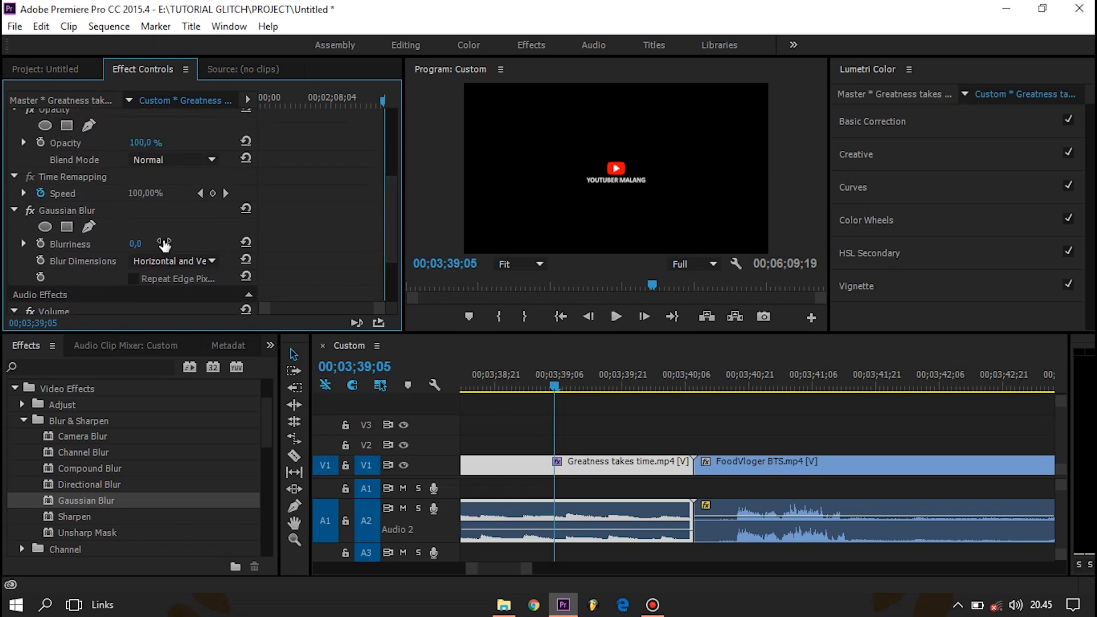
- Try the Gaussian Blur at Blurriness 187 and set the Blurriness back to 0
{"action": "left_click_drag", "start_coordinate": [138, 244], "coordinate": [205, 243]}
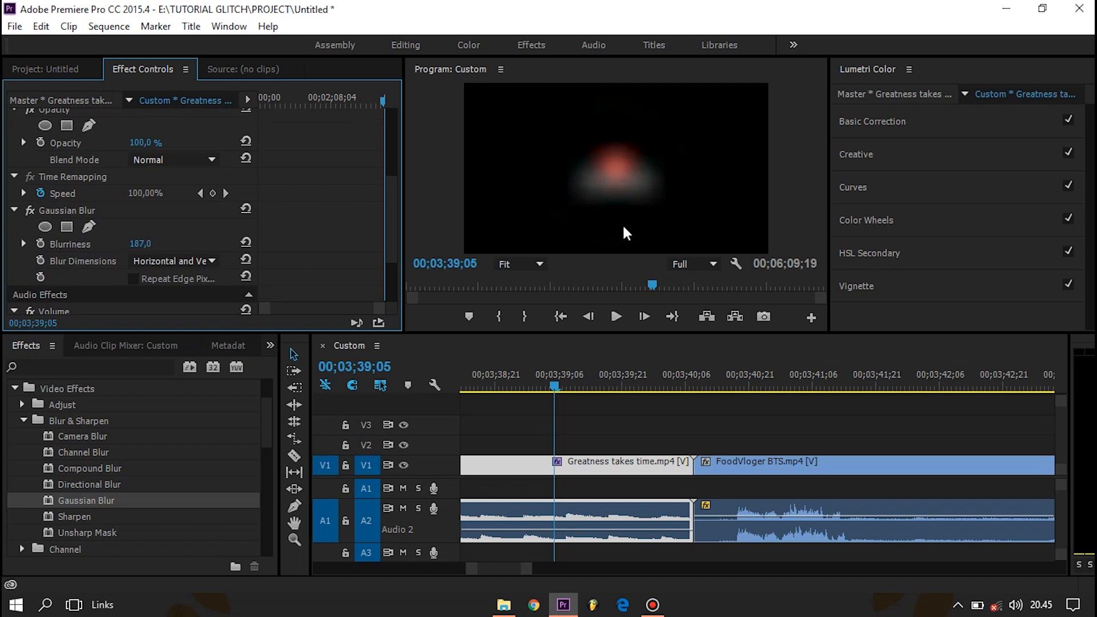
{"action": "left_click", "coordinate": [140, 244]}
{"action": "type", "text": "0"}
{"action": "key", "text": "Return"}
- Try the Horizontal and Vertical blur dimensions at Blurriness 271 and reduce the Blurriness
{"action": "left_click_drag", "start_coordinate": [136, 244], "coordinate": [171, 244]}
{"action": "left_click", "coordinate": [171, 261]}
{"action": "left_click", "coordinate": [208, 295]}
{"action": "left_click", "coordinate": [167, 266]}
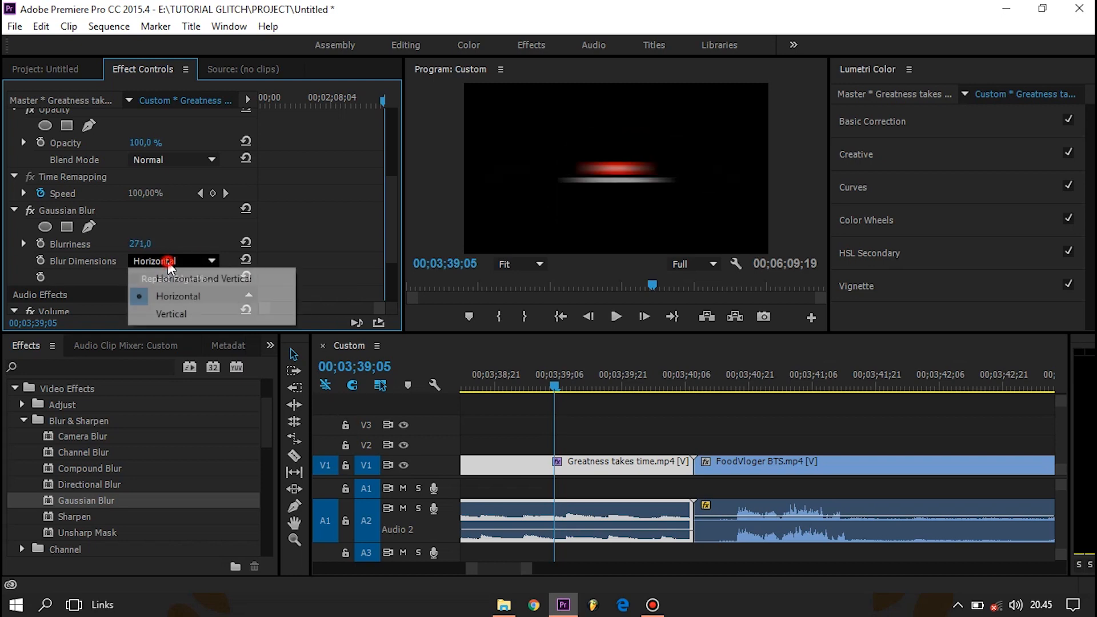
{"action": "left_click", "coordinate": [173, 311]}
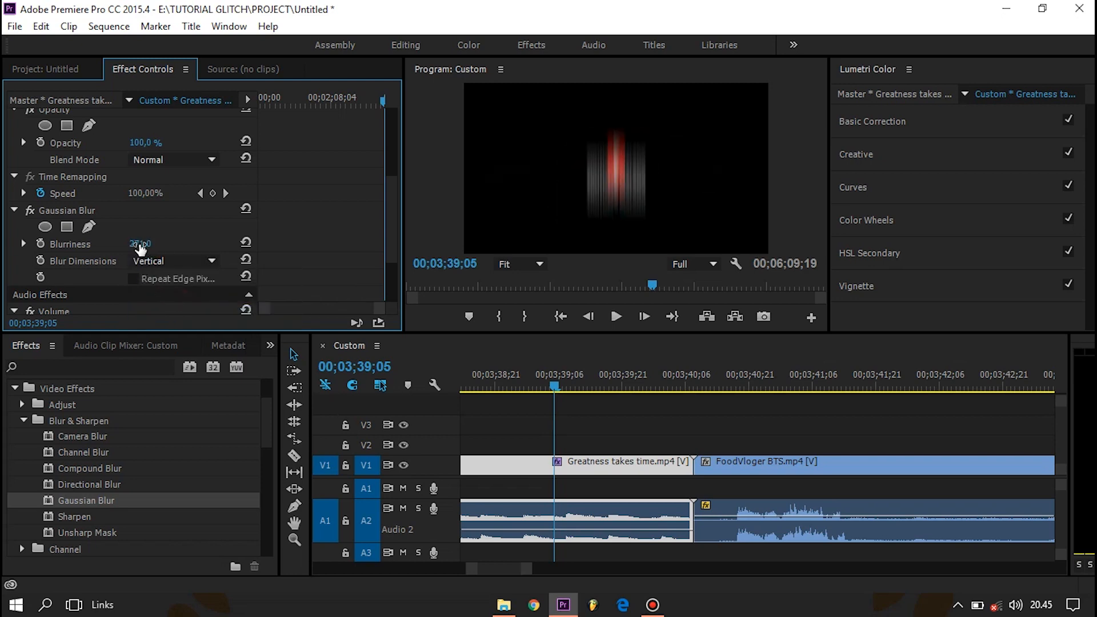
{"action": "left_click_drag", "start_coordinate": [140, 244], "coordinate": [12, 244]}
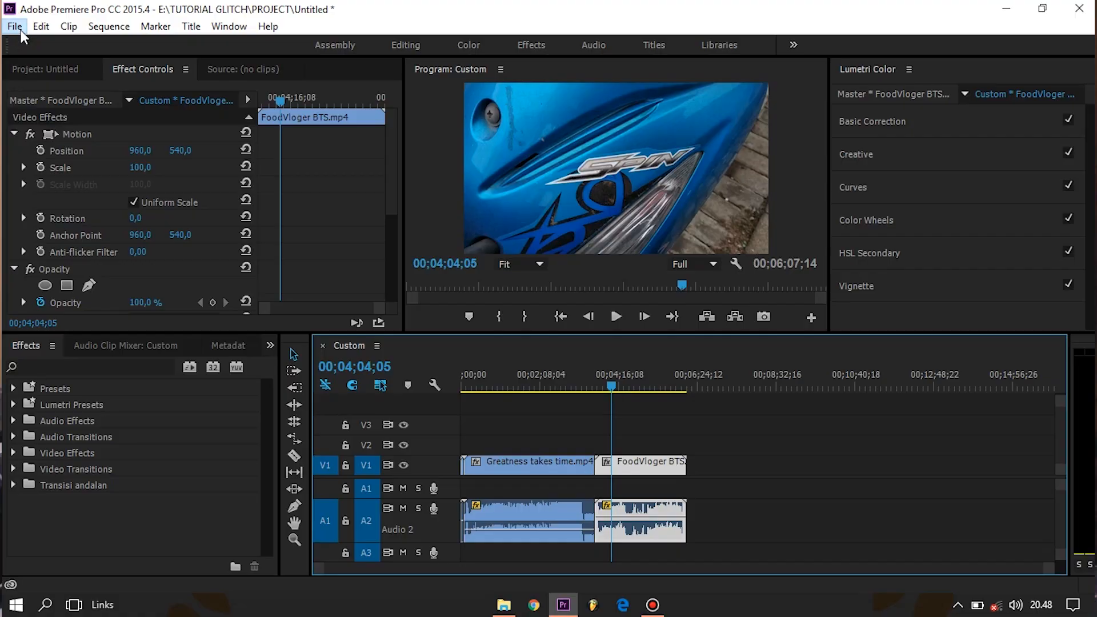
- Open the media export settings for the Custom sequence and choose the H.264 format
{"action": "left_click", "coordinate": [15, 26]}
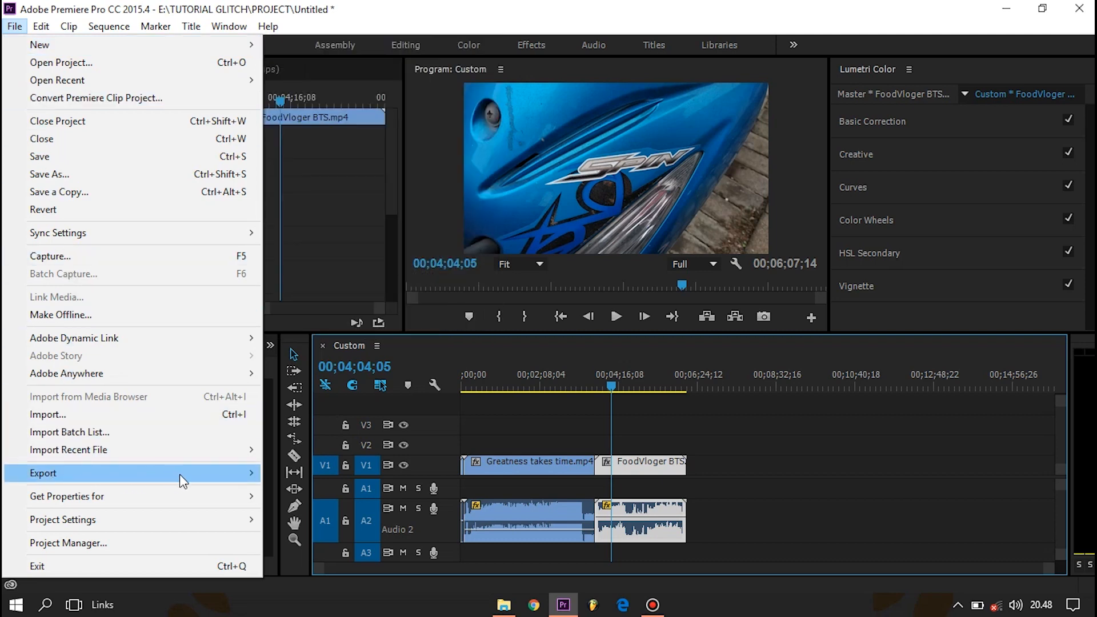
{"action": "mouse_move", "coordinate": [172, 473]}
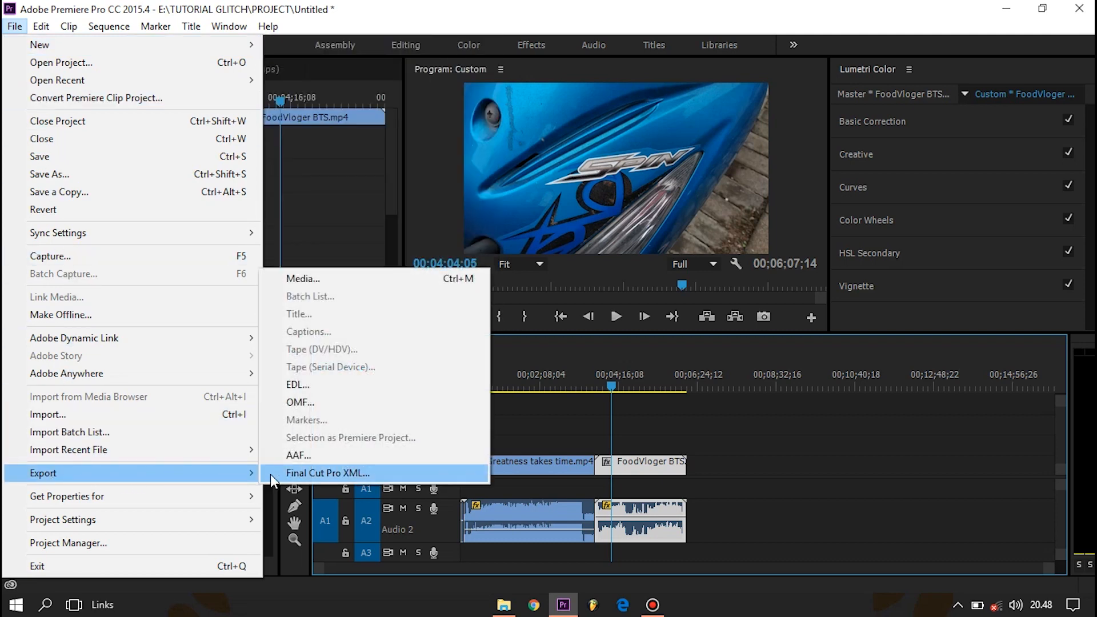
{"action": "left_click", "coordinate": [314, 279]}
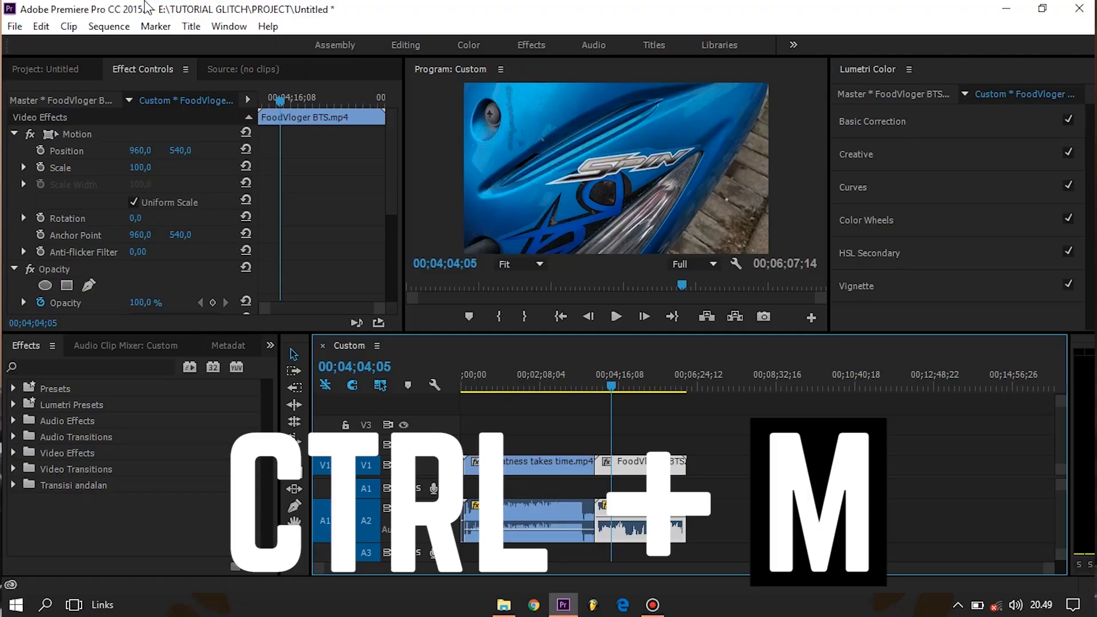
{"action": "key", "text": "ctrl+m"}
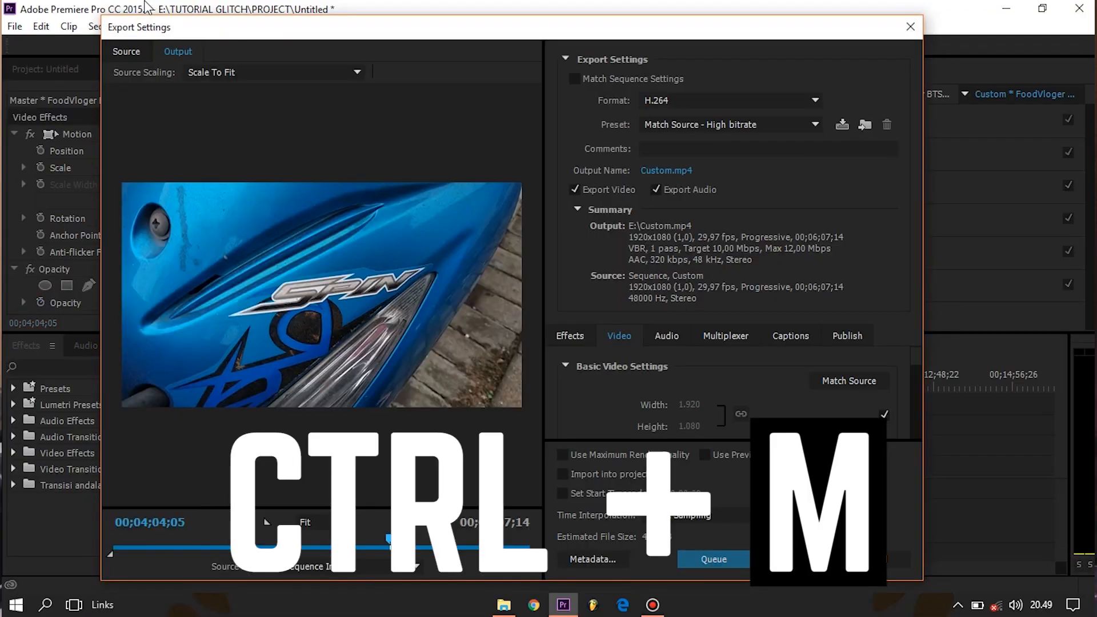
{"action": "left_click", "coordinate": [768, 100]}
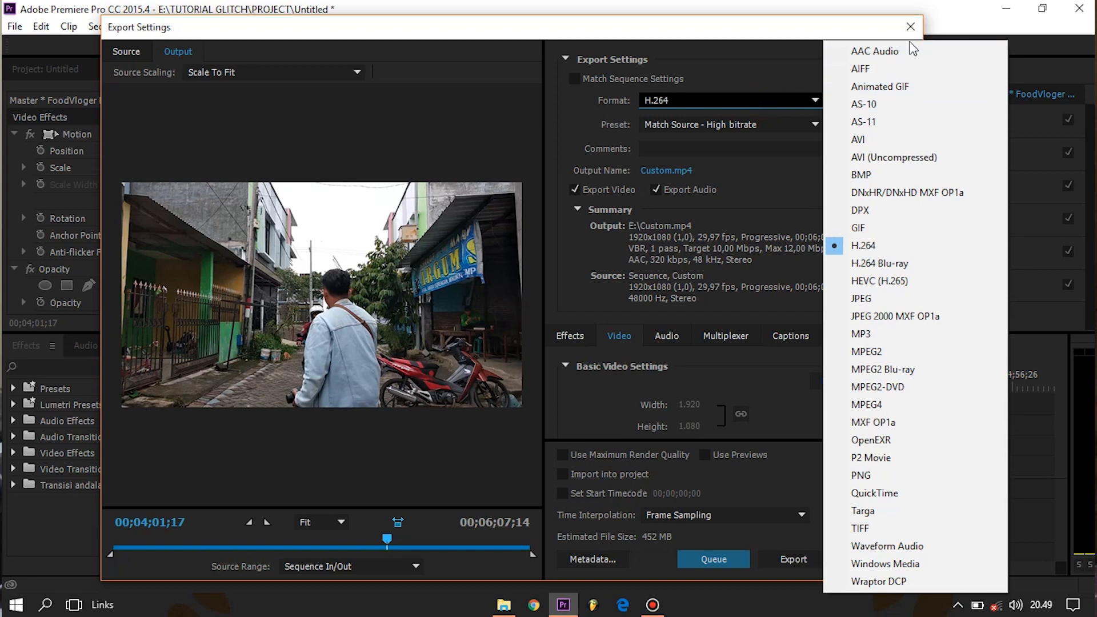
{"action": "left_click", "coordinate": [896, 244]}
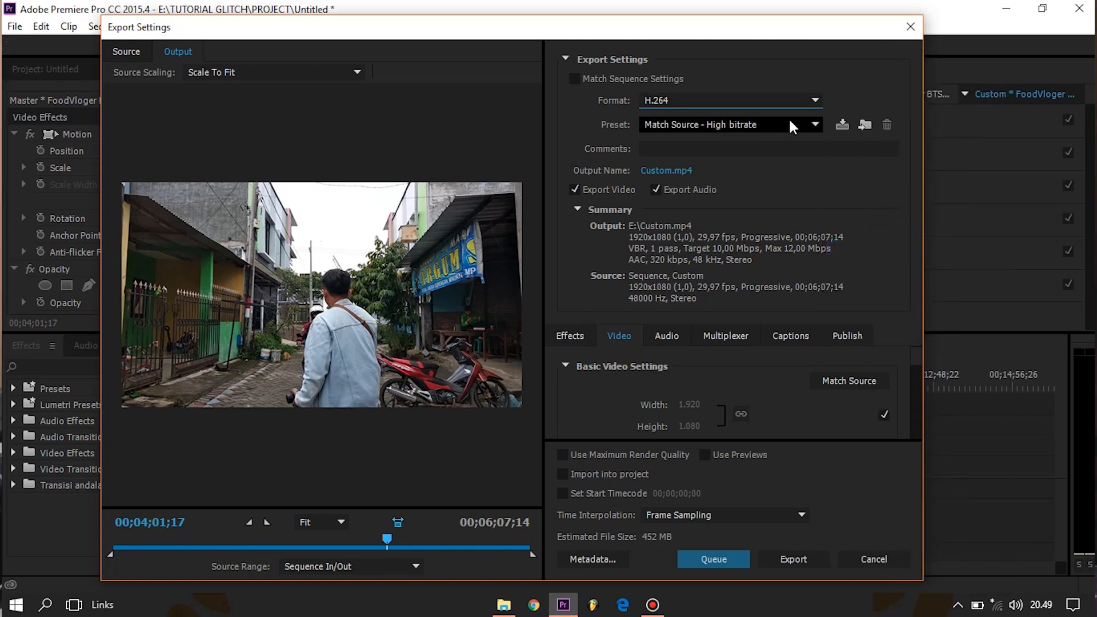
- Choose the YouTube 1080p HD export preset and match the basic video settings to the source
{"action": "left_click", "coordinate": [788, 121]}
{"action": "key", "text": "End"}
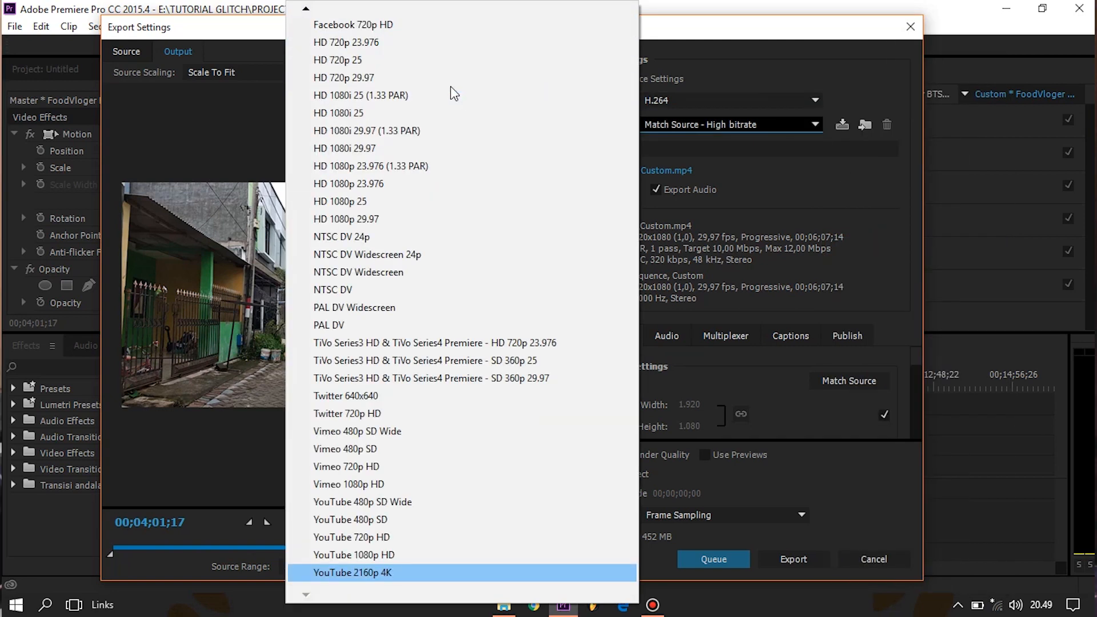
{"action": "key", "text": "Up"}
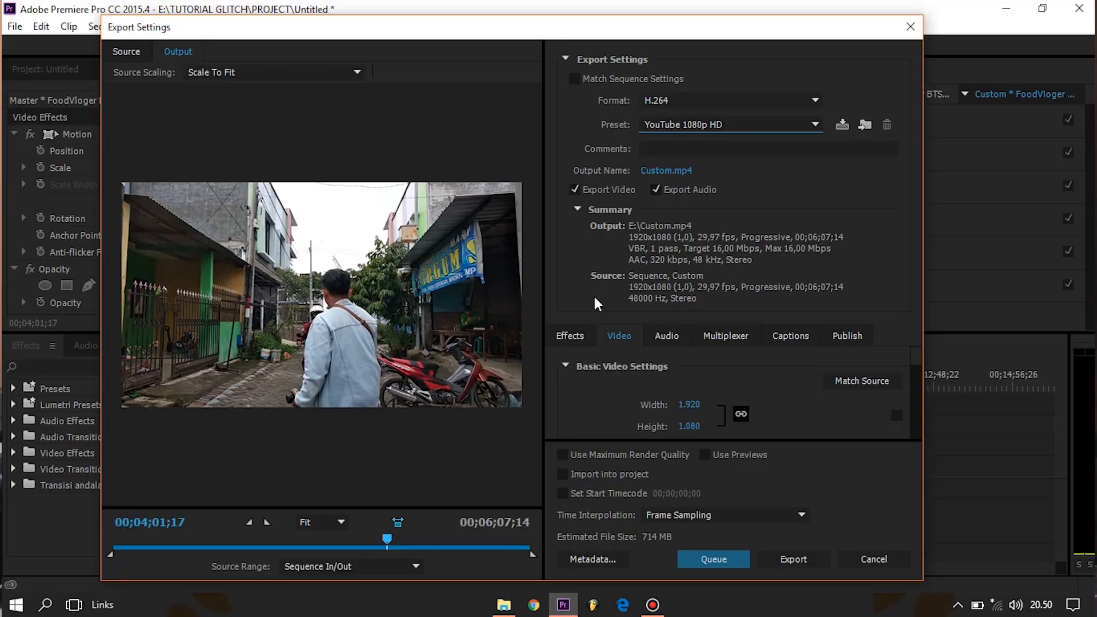
{"action": "left_click", "coordinate": [859, 382]}
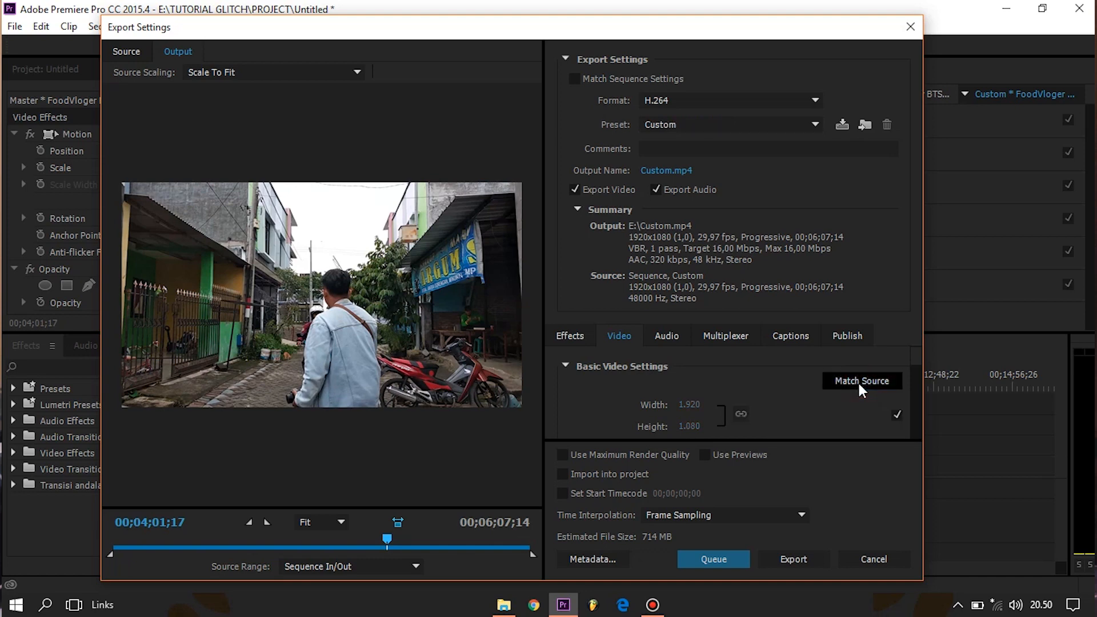